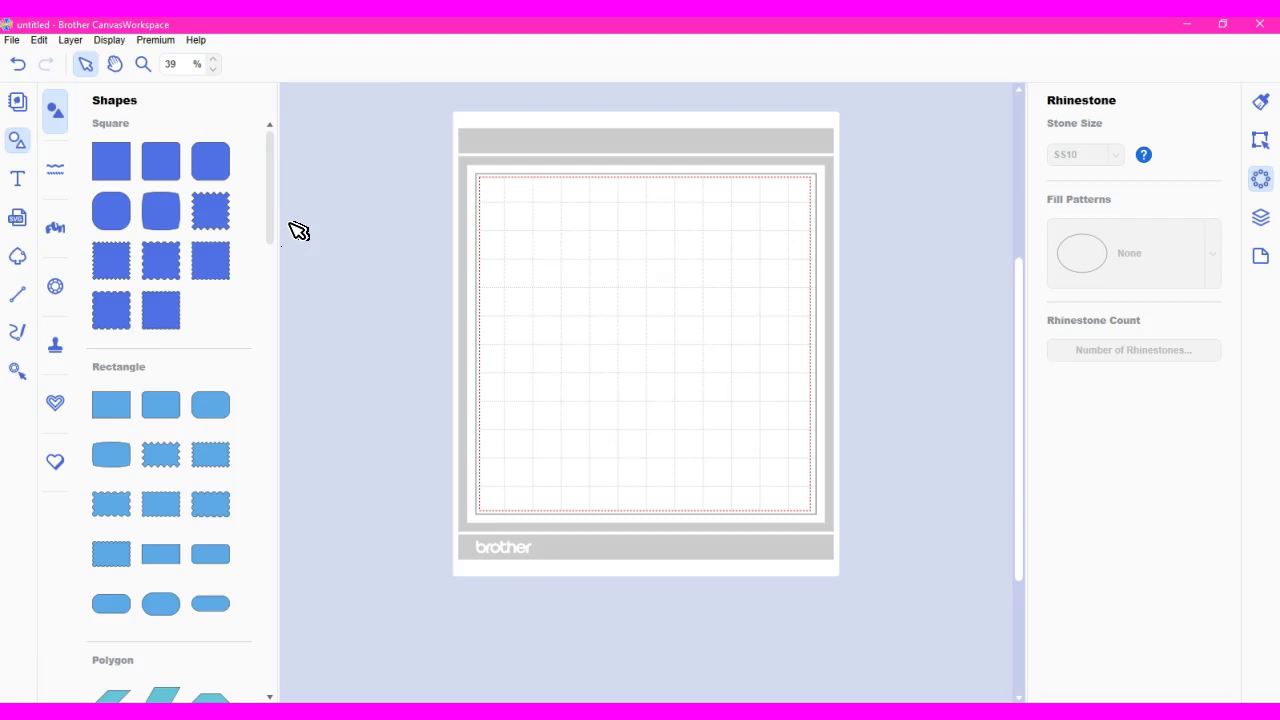
Switch from the desktop app to the web CanvasWorkspace editor showing a blank project in Chrome
{"action": "left_click", "coordinate": [373, 442]}
{"action": "left_click", "coordinate": [279, 580]}
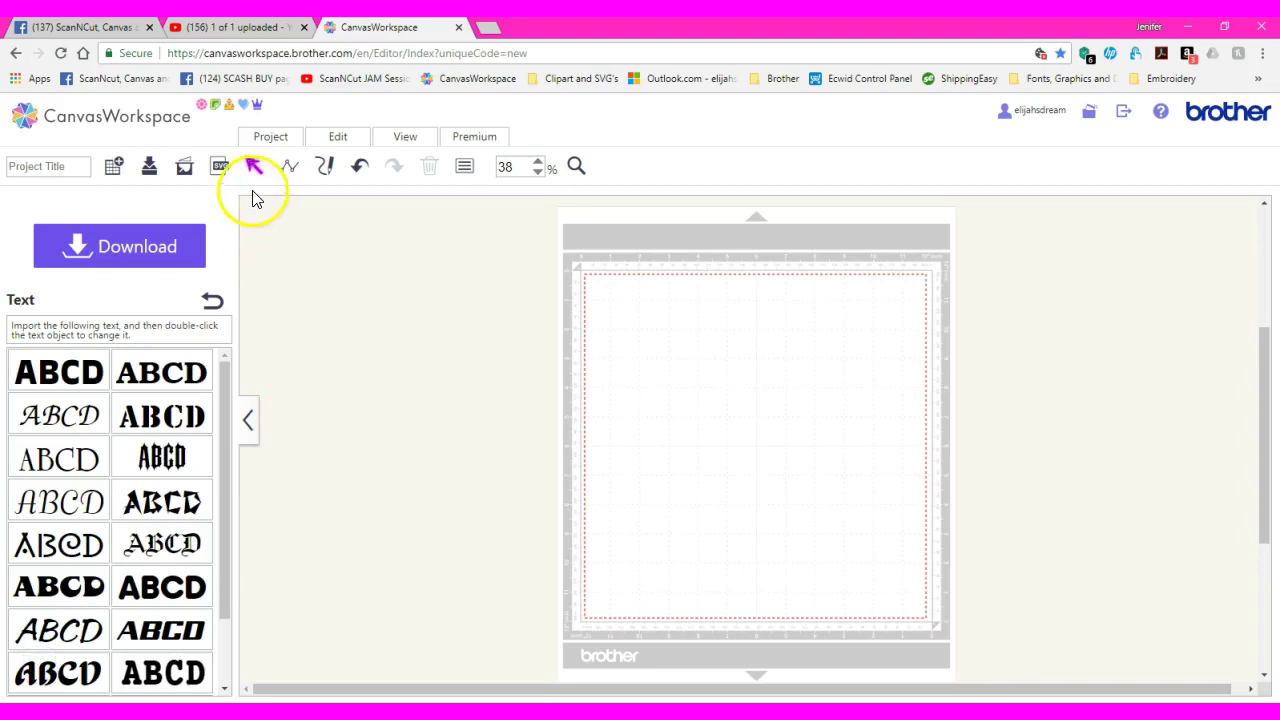
Load the saved flag heart project from My Projects onto the mat and select the Project Title box
{"action": "left_click", "coordinate": [264, 143]}
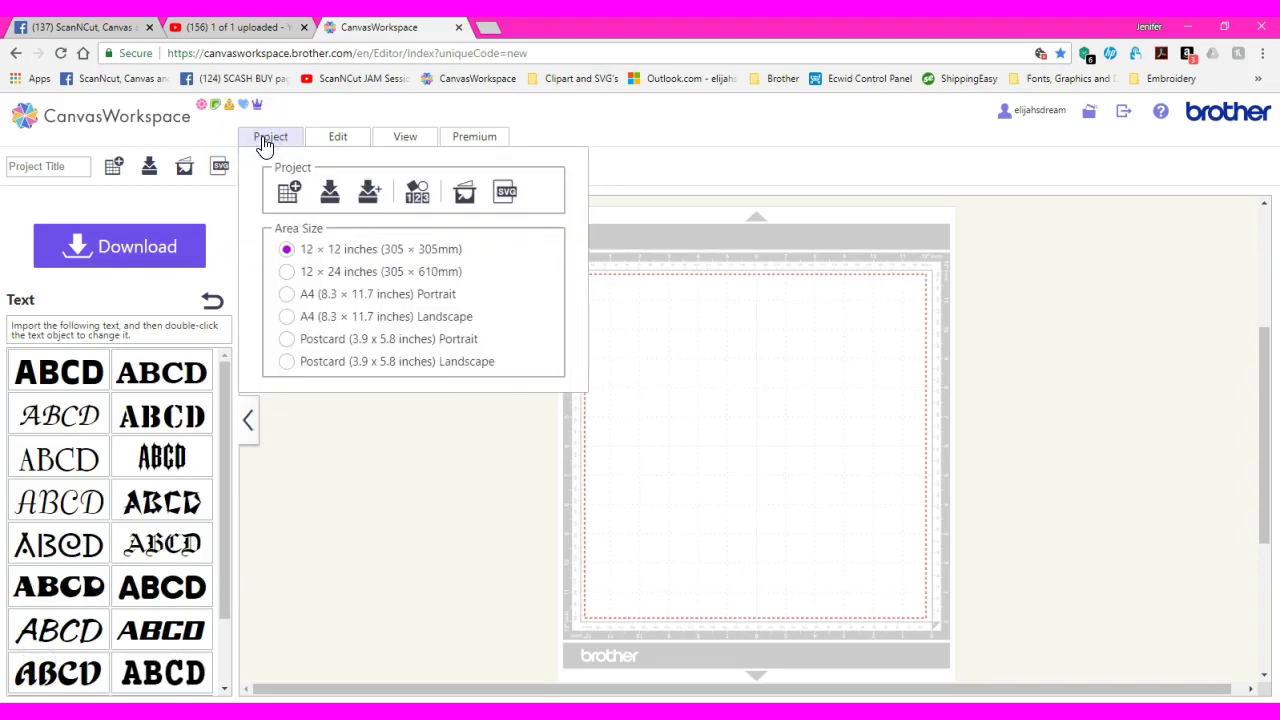
{"action": "left_click", "coordinate": [212, 300]}
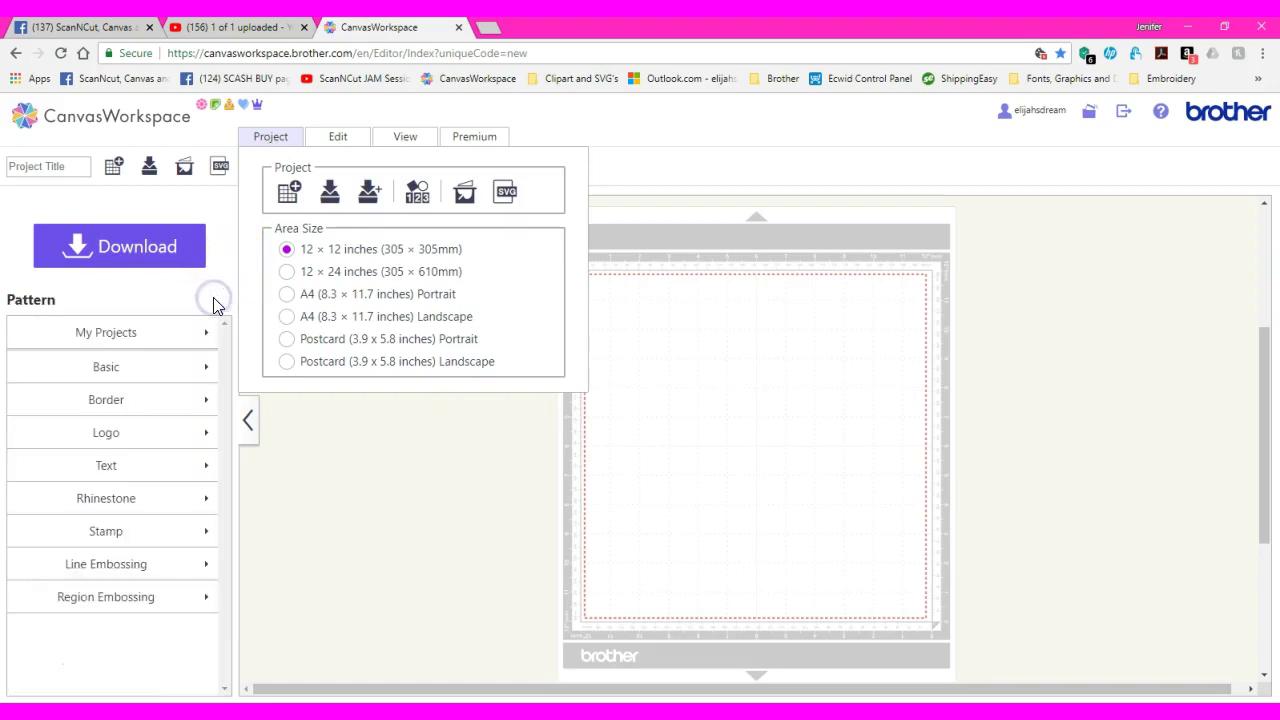
{"action": "left_click", "coordinate": [126, 342]}
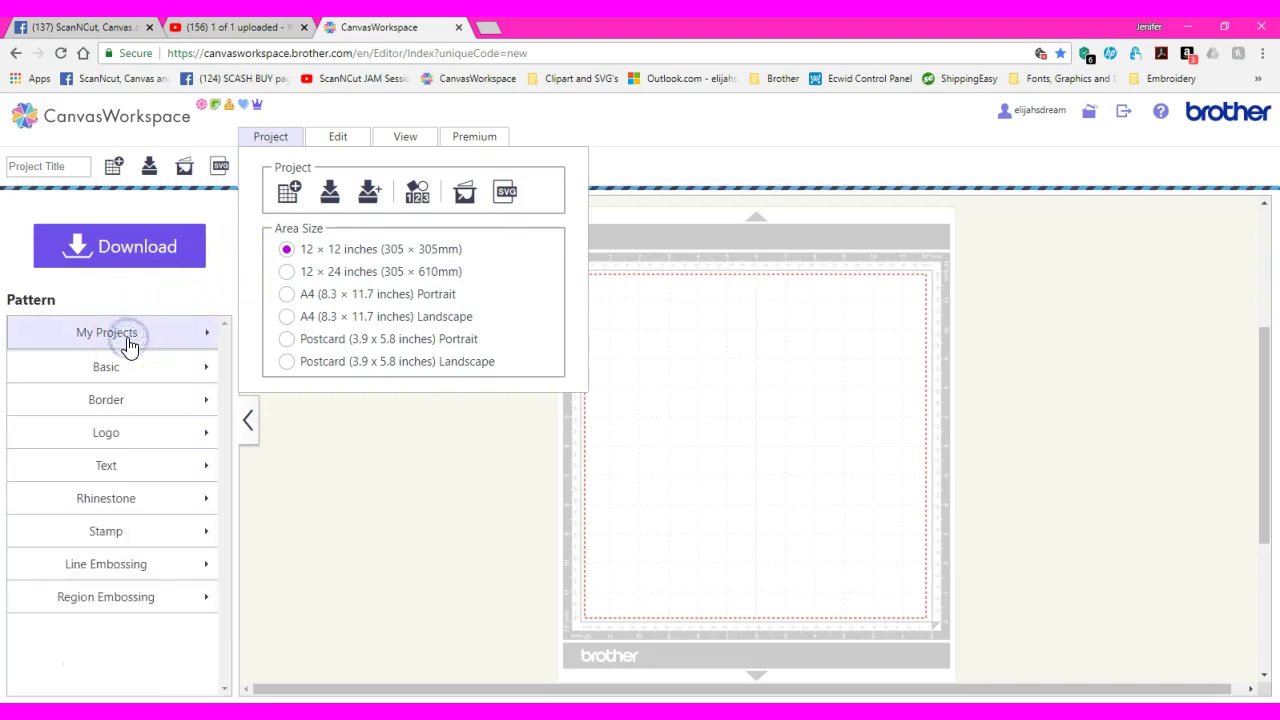
{"action": "left_click", "coordinate": [55, 366]}
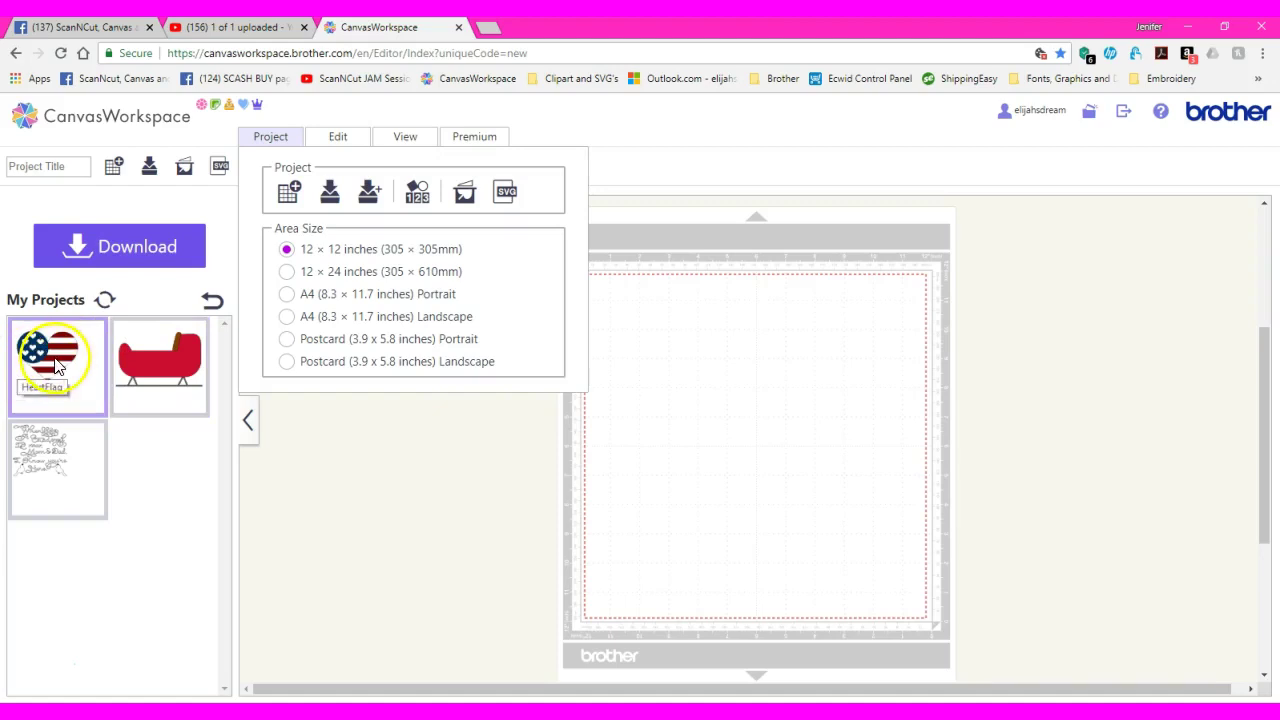
{"action": "left_click", "coordinate": [422, 494]}
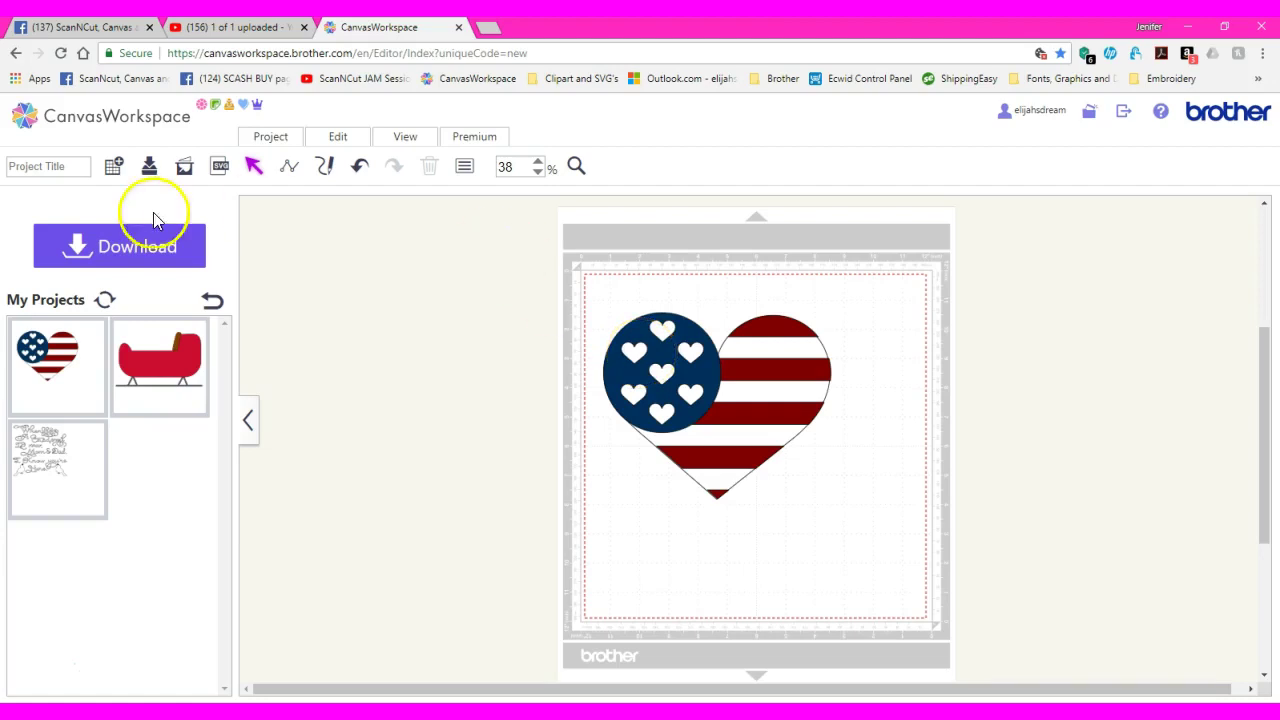
{"action": "left_click", "coordinate": [17, 168]}
Title the project 'heart' and download it to this PC as heart.fcm
{"action": "type", "text": "heart"}
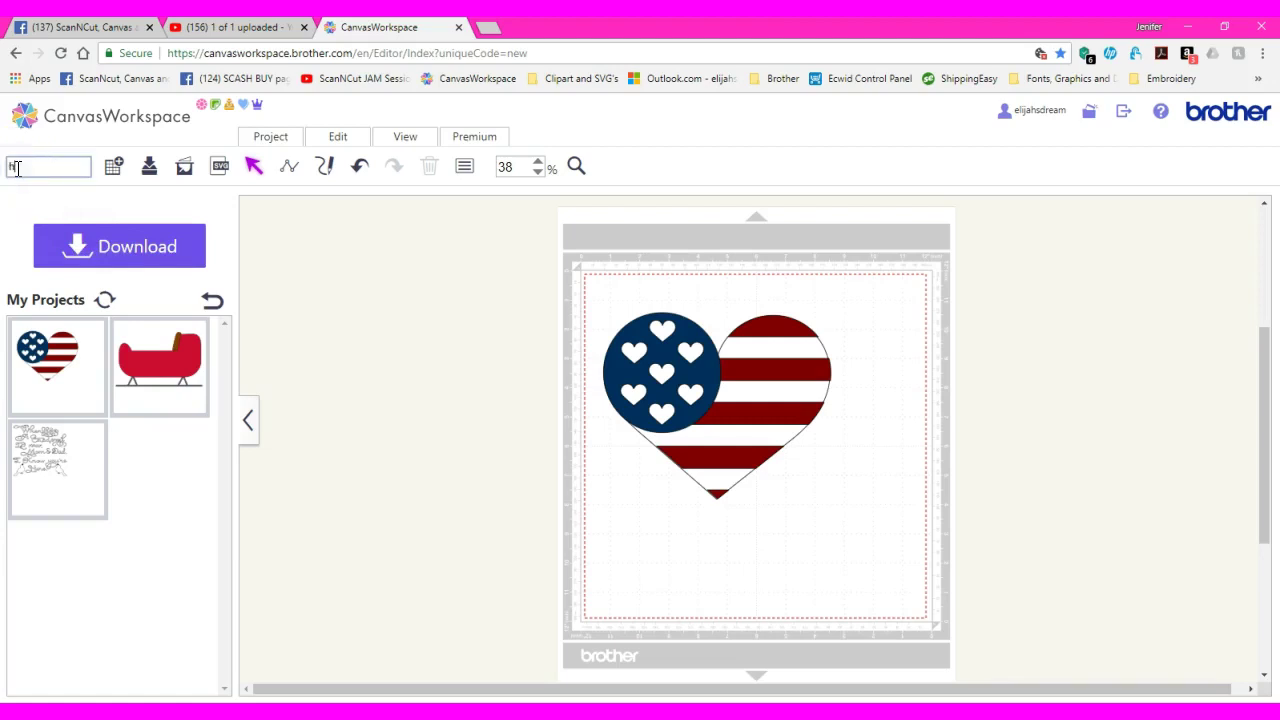
{"action": "left_click", "coordinate": [104, 245]}
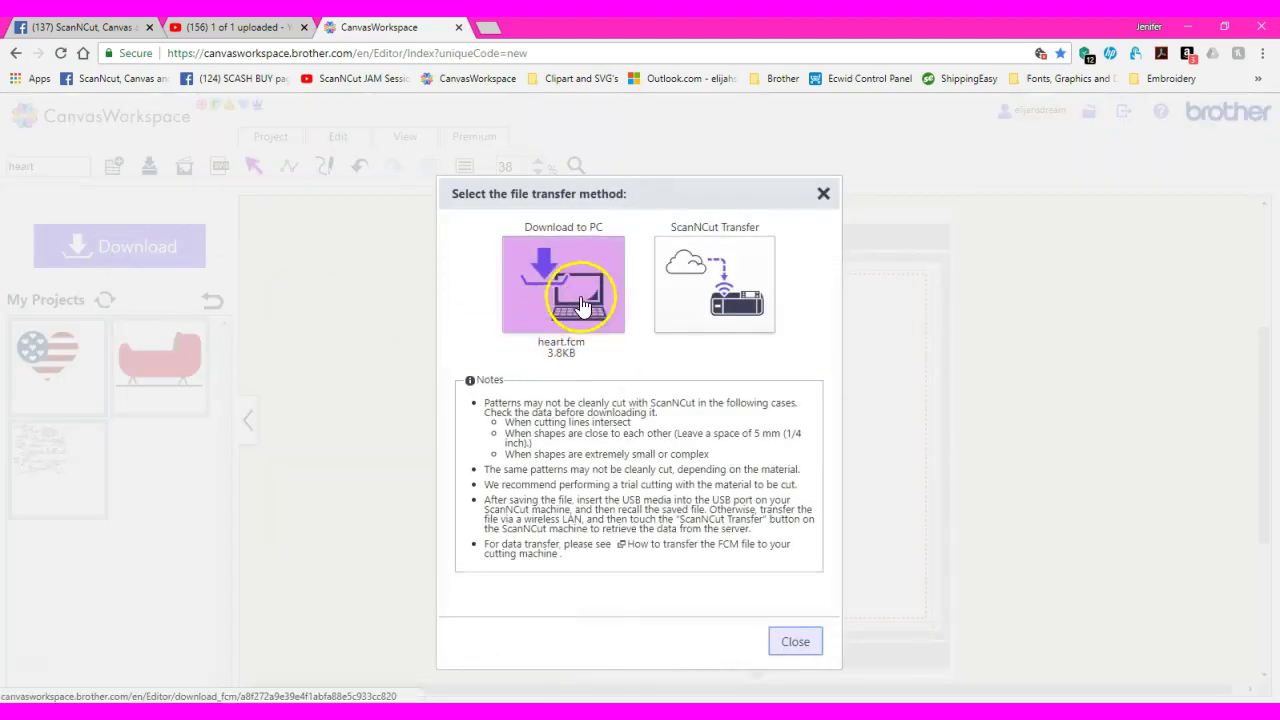
{"action": "left_click", "coordinate": [558, 284]}
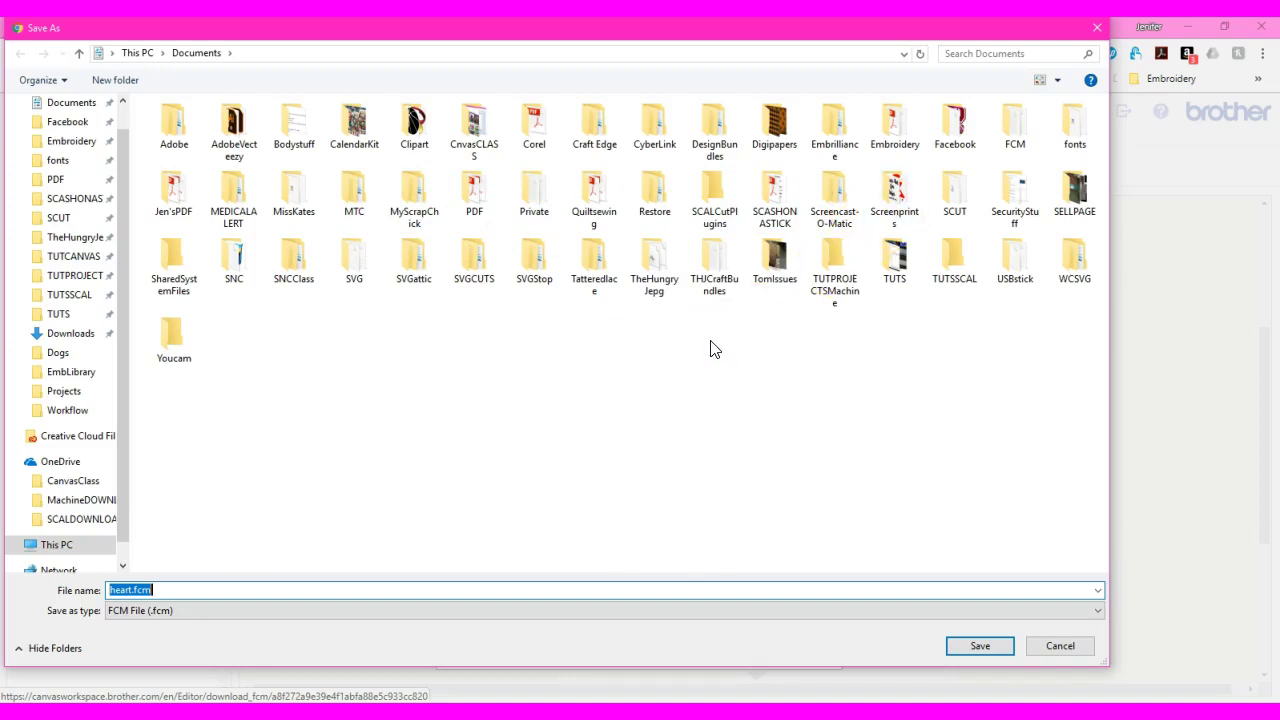
Create a new folder 'Canvas' in Documents and save heart.fcm inside it
{"action": "left_click", "coordinate": [114, 80]}
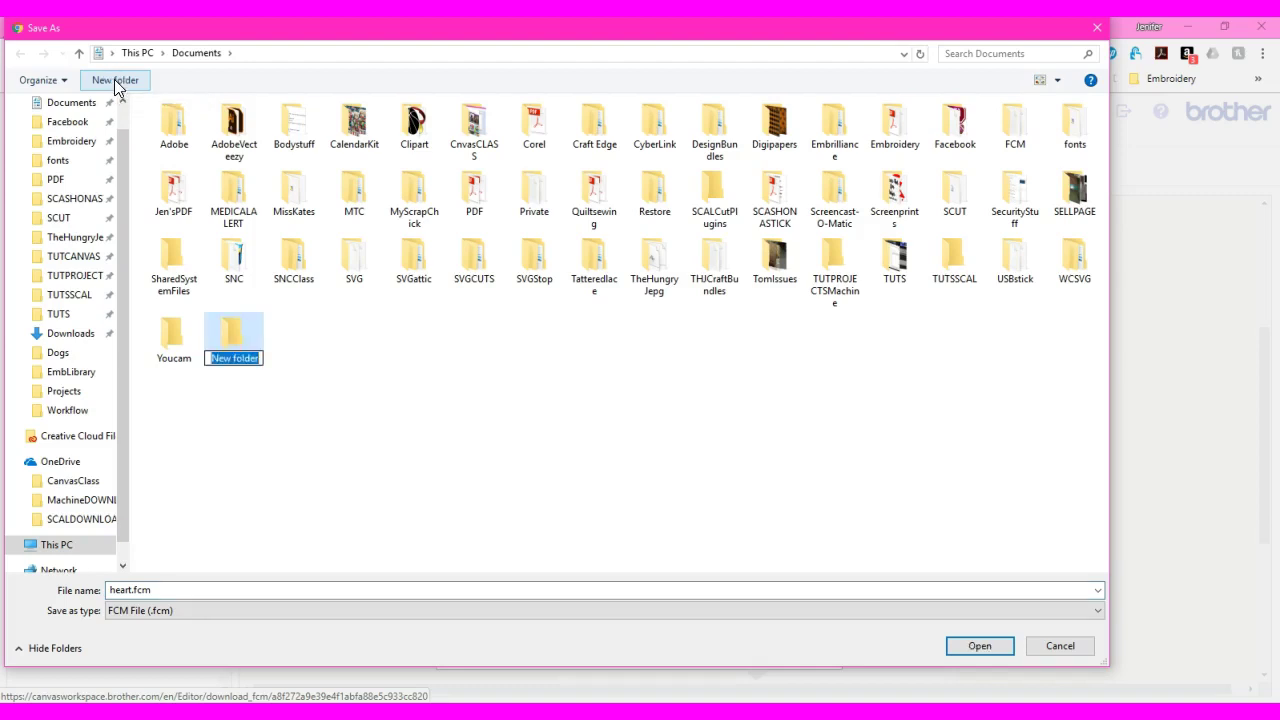
{"action": "type", "text": "Canvas"}
{"action": "key", "text": "Return"}
{"action": "left_click", "coordinate": [229, 352]}
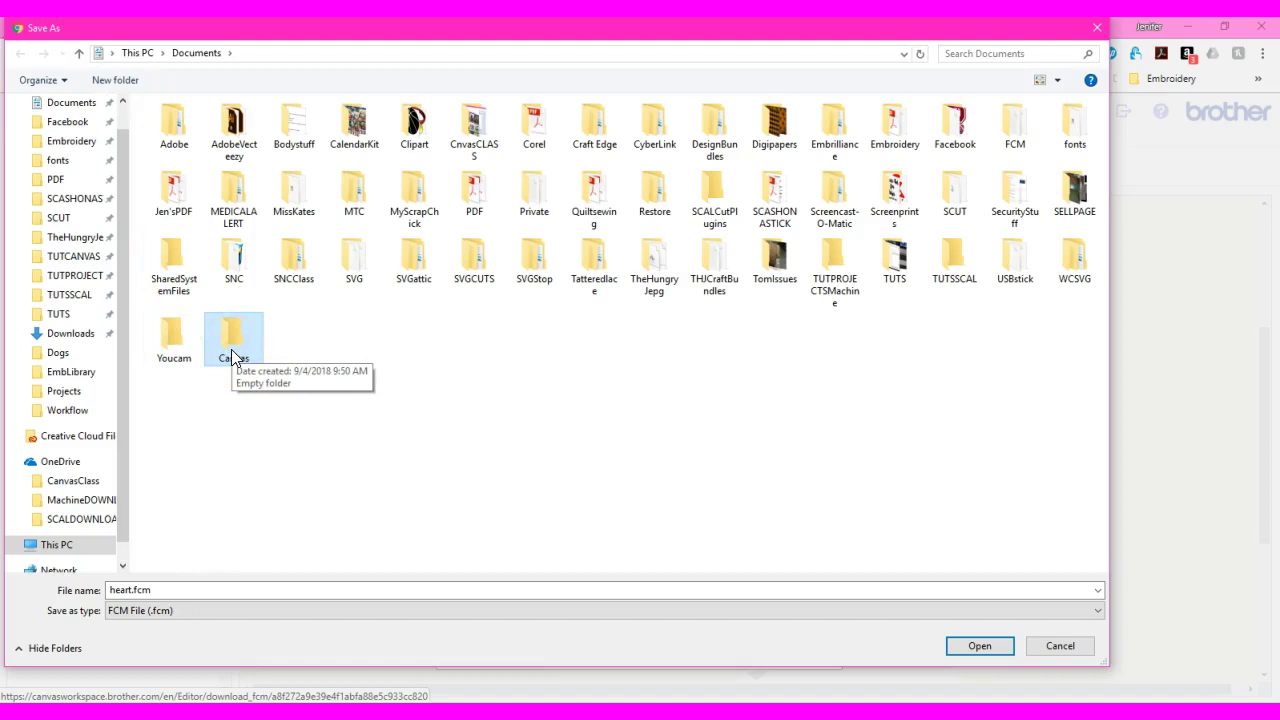
{"action": "double_click", "coordinate": [233, 355]}
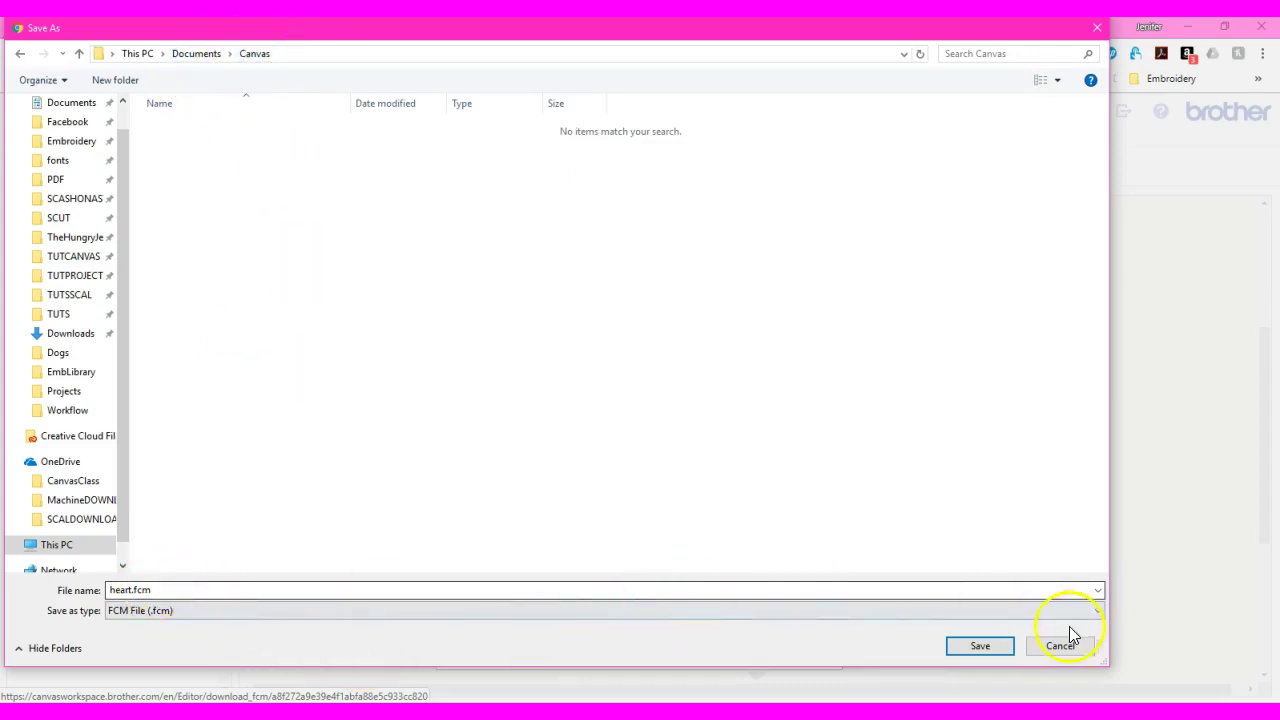
{"action": "left_click", "coordinate": [981, 647]}
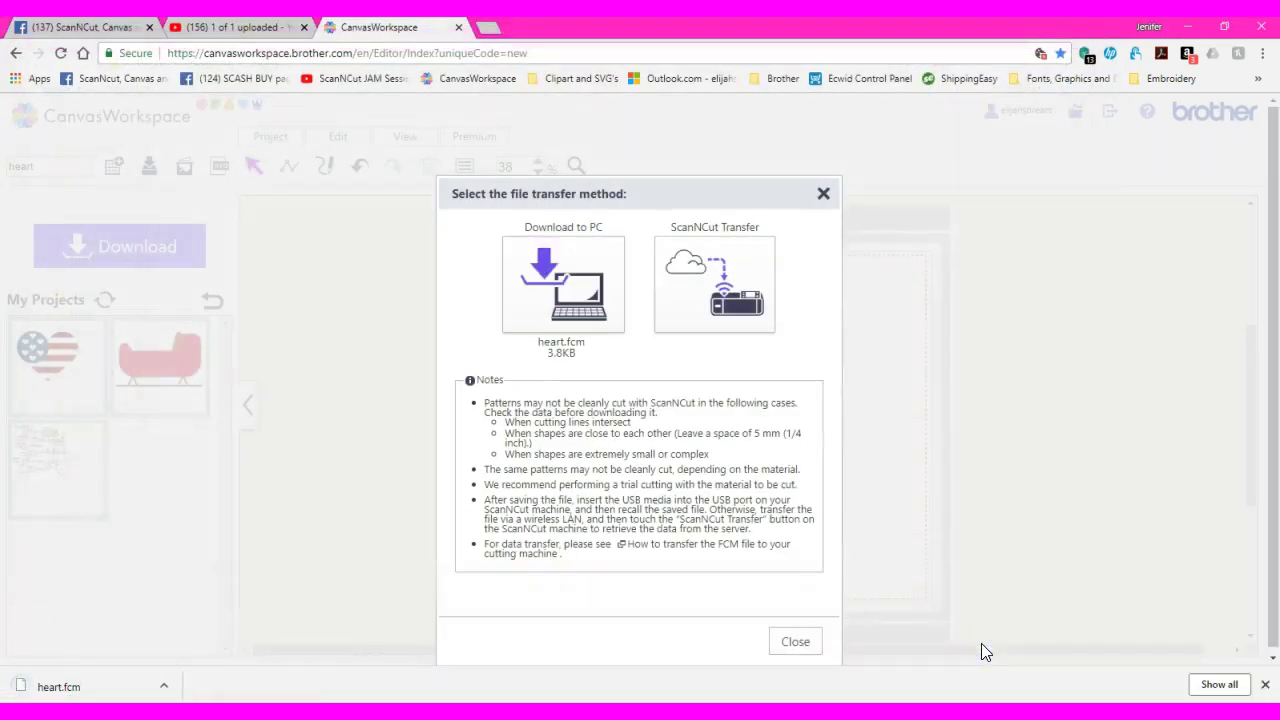
In the desktop app, import heart.fcm from Documents\Canvas onto the mat
{"action": "left_click", "coordinate": [806, 643]}
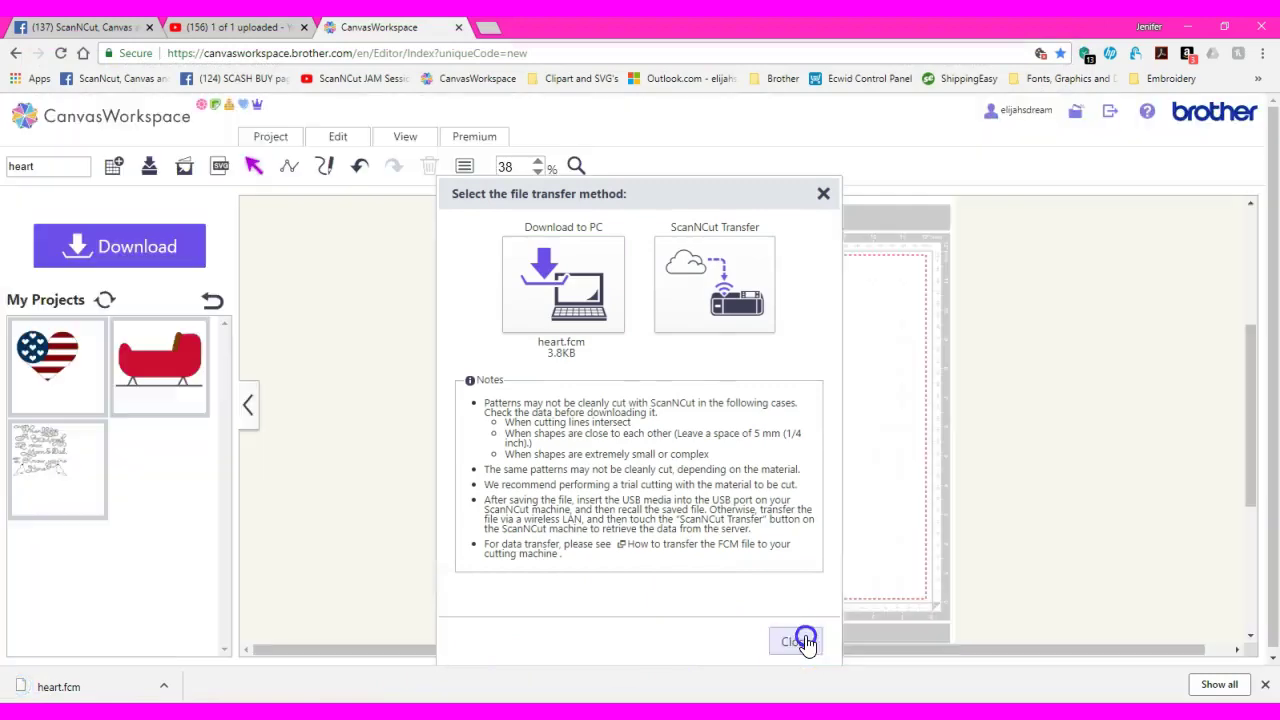
{"action": "left_click", "coordinate": [1188, 27]}
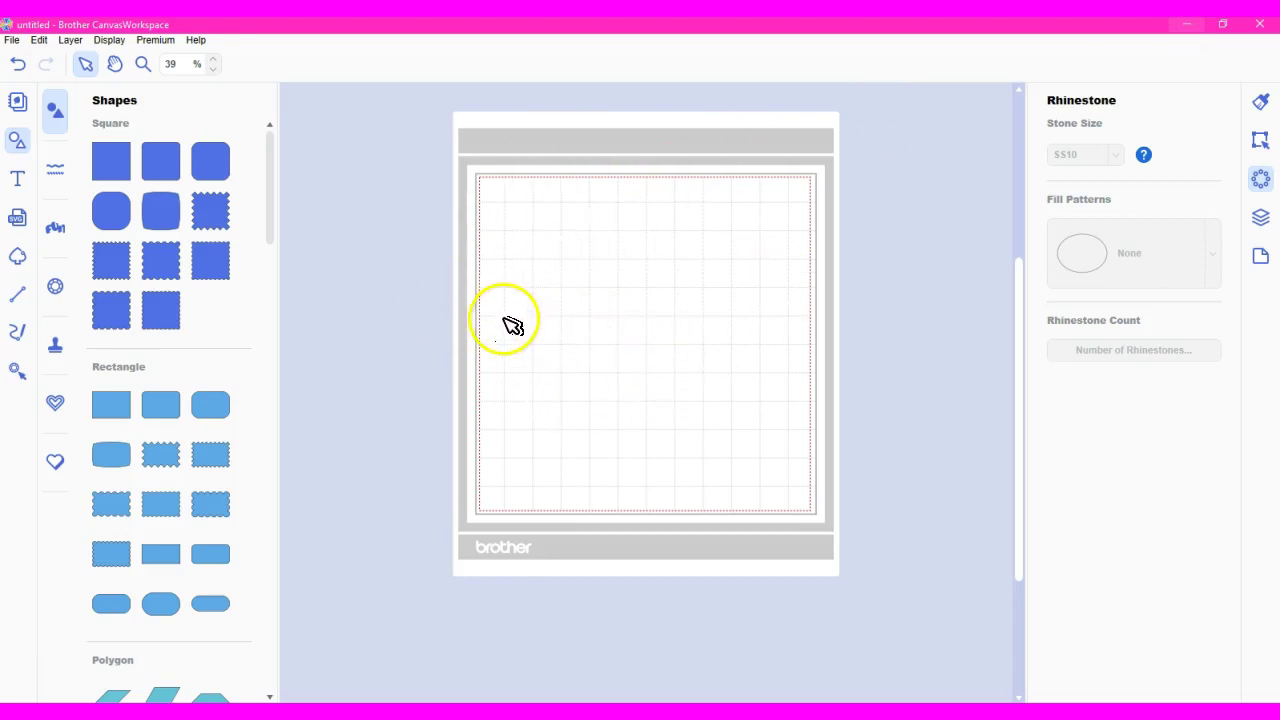
{"action": "left_click", "coordinate": [18, 224]}
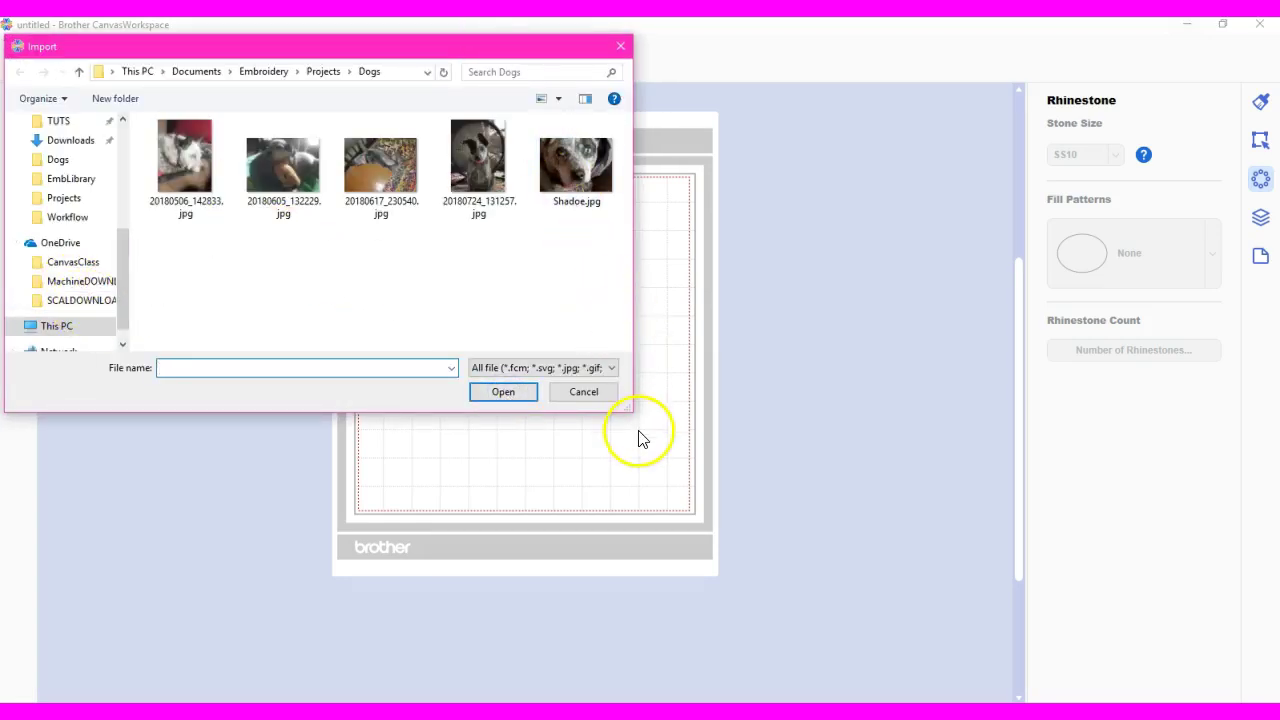
{"action": "left_click_drag", "start_coordinate": [634, 413], "coordinate": [1272, 703]}
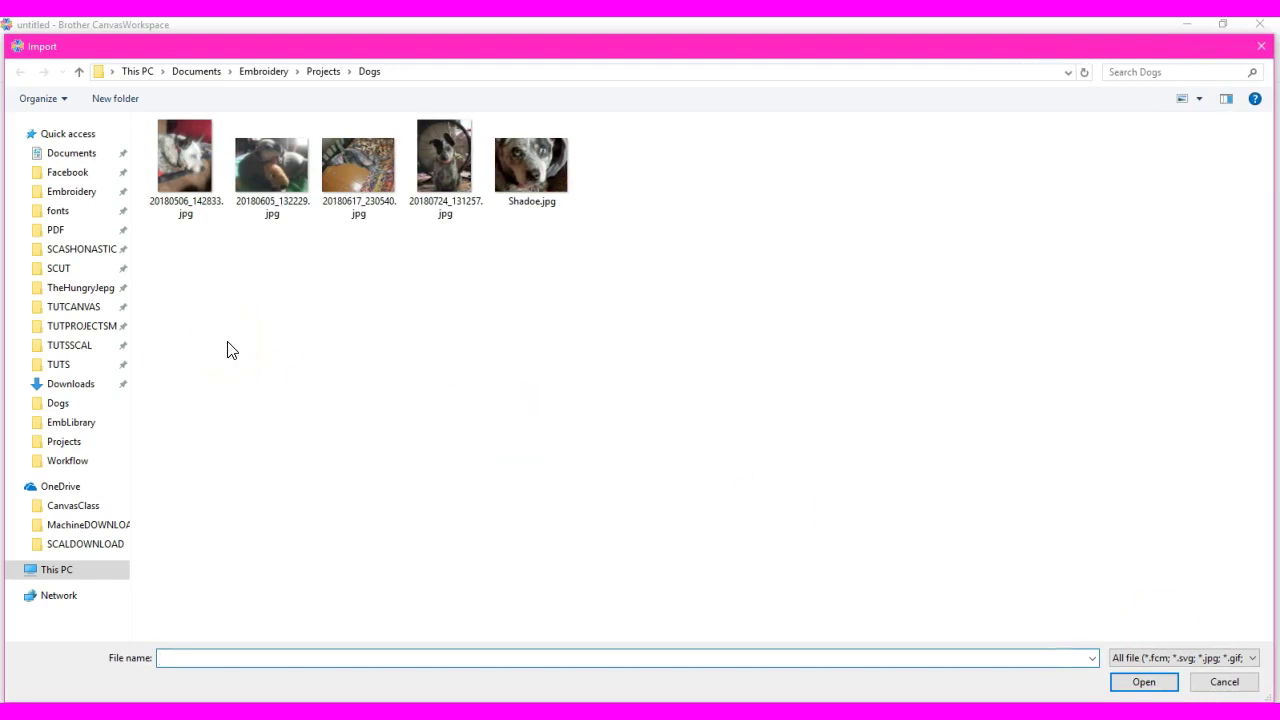
{"action": "left_click", "coordinate": [62, 155]}
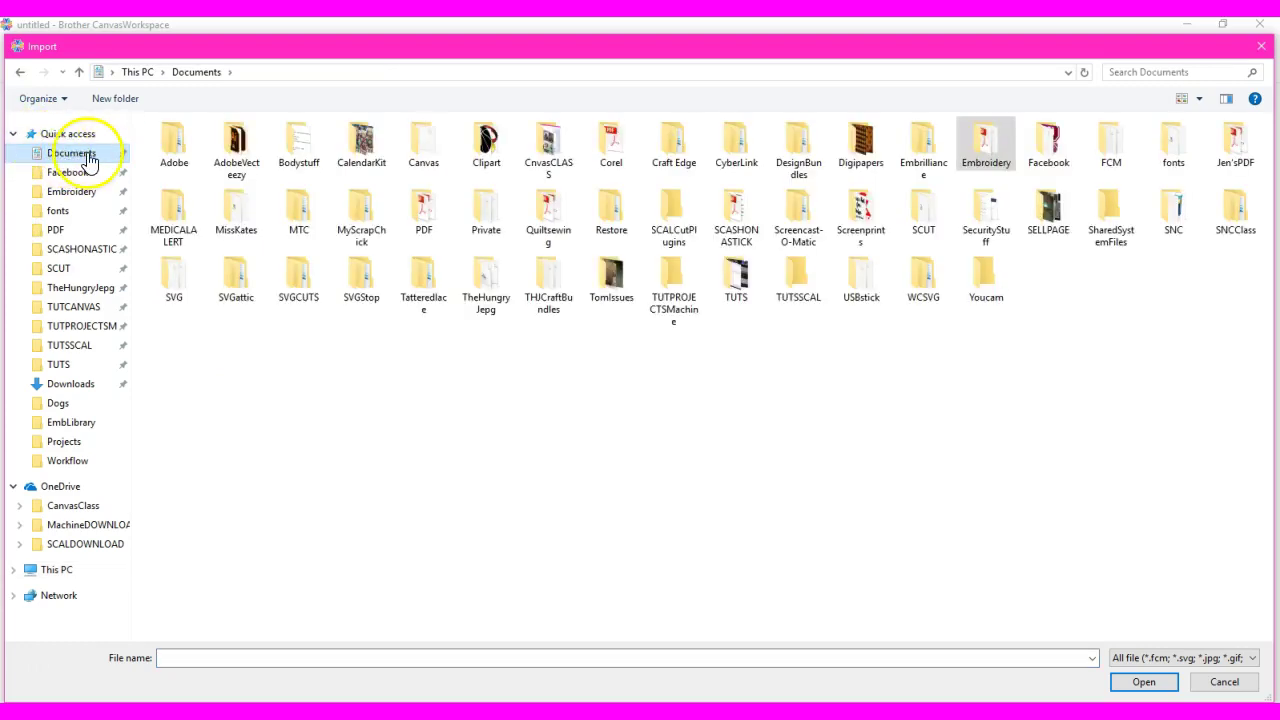
{"action": "double_click", "coordinate": [424, 149]}
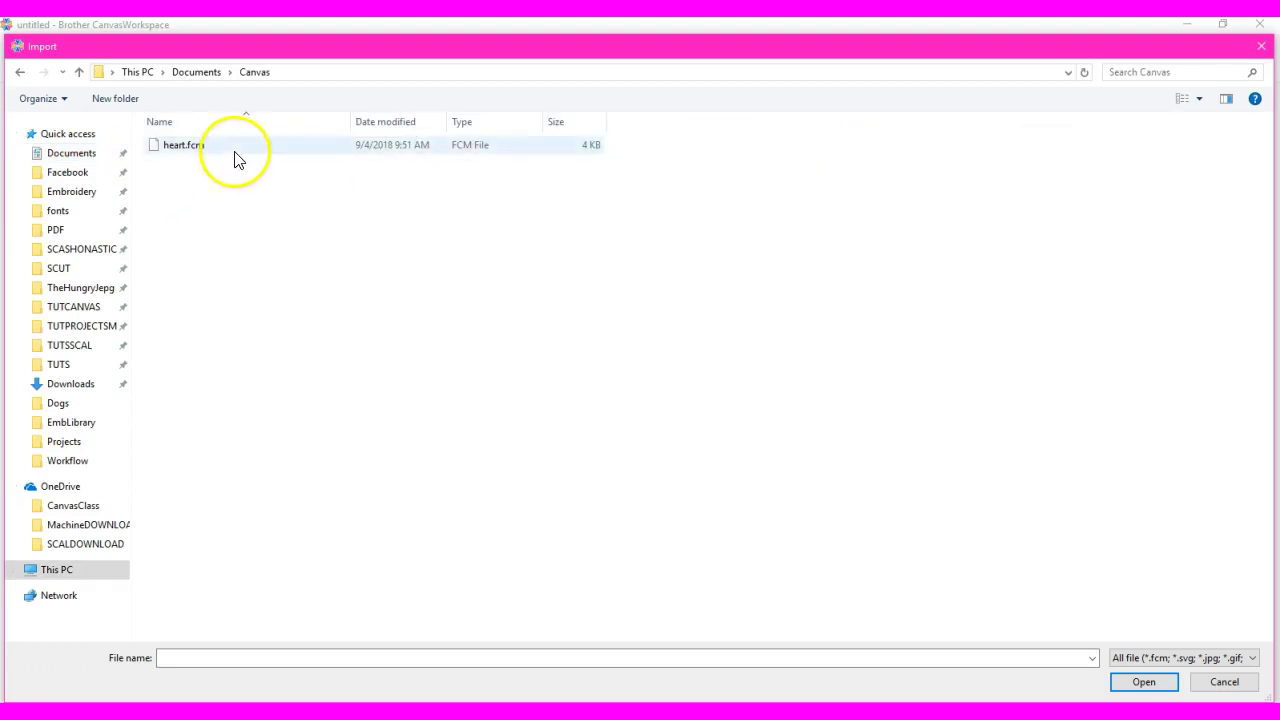
{"action": "left_click", "coordinate": [233, 147]}
{"action": "double_click", "coordinate": [232, 147]}
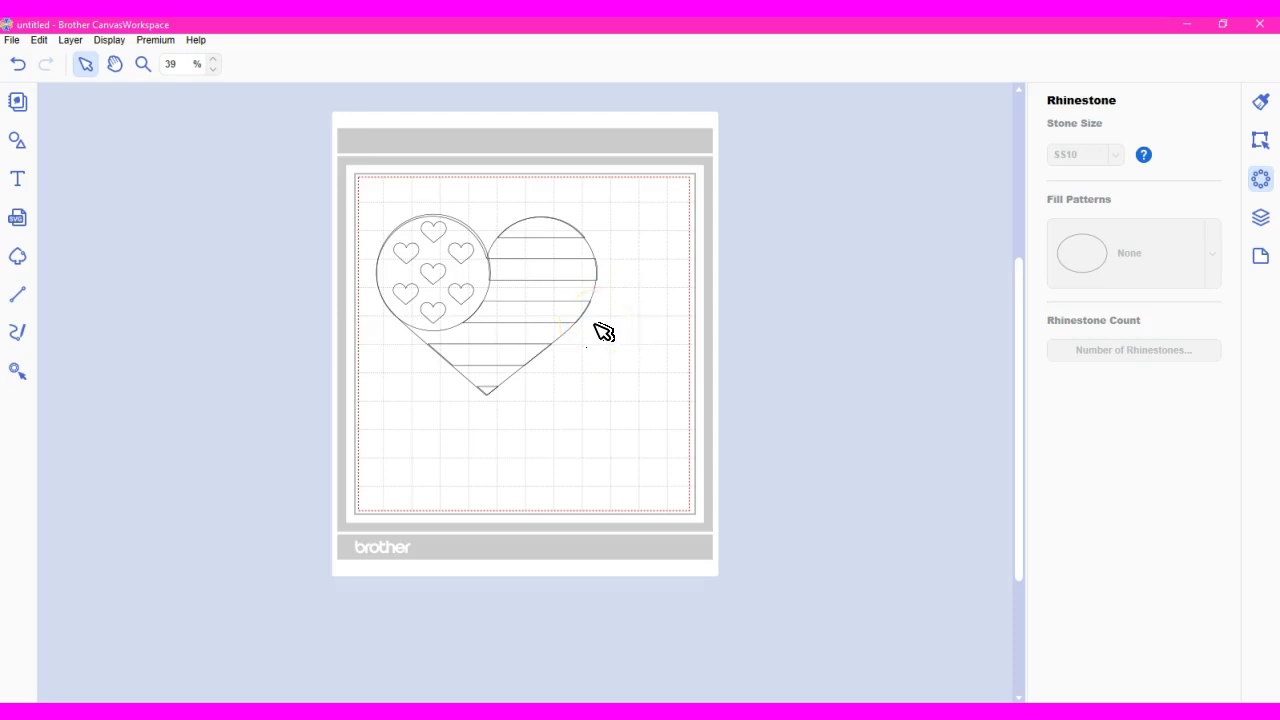
Fill the circle holding the small hearts with dark blue
{"action": "left_click", "coordinate": [470, 272]}
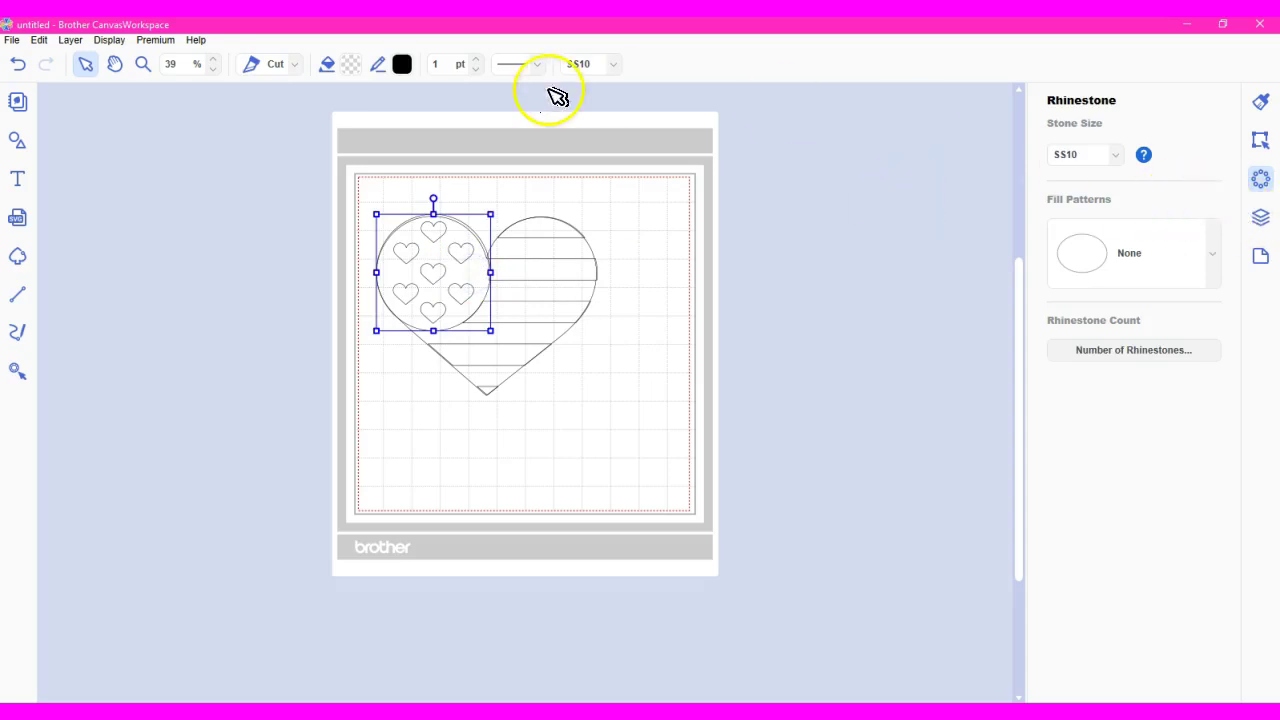
{"action": "left_click", "coordinate": [353, 64]}
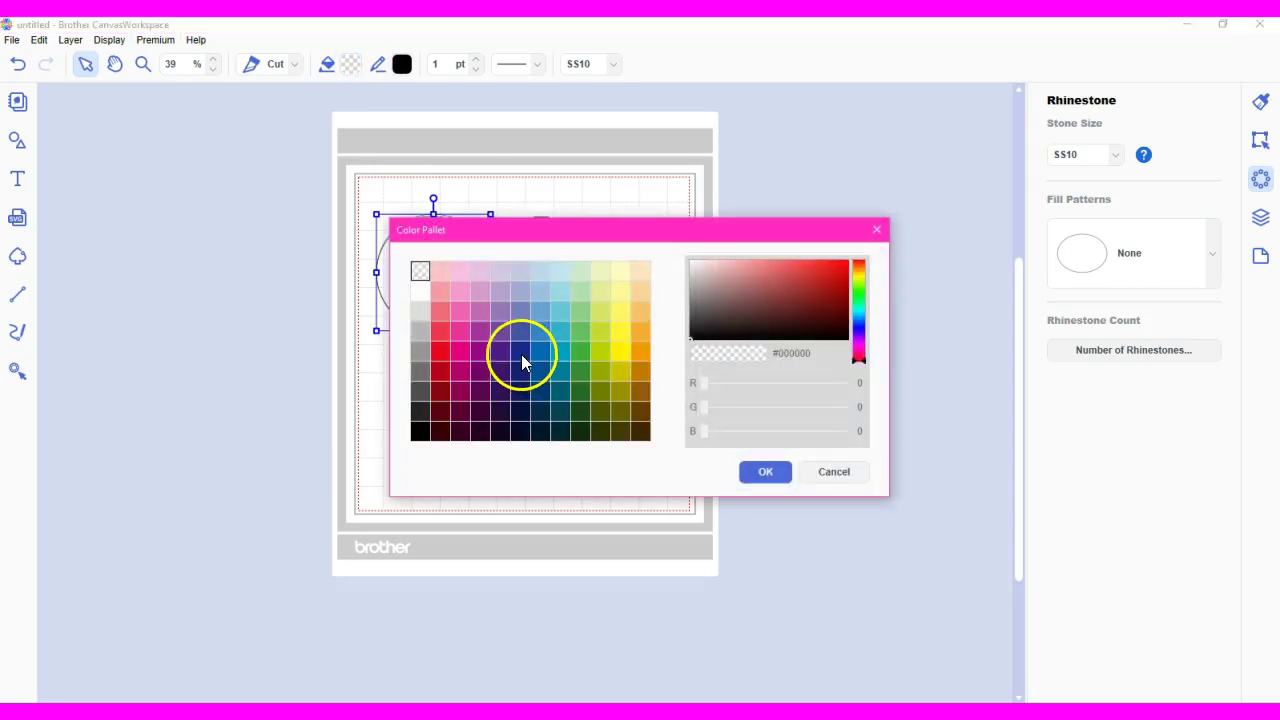
{"action": "left_click", "coordinate": [521, 354]}
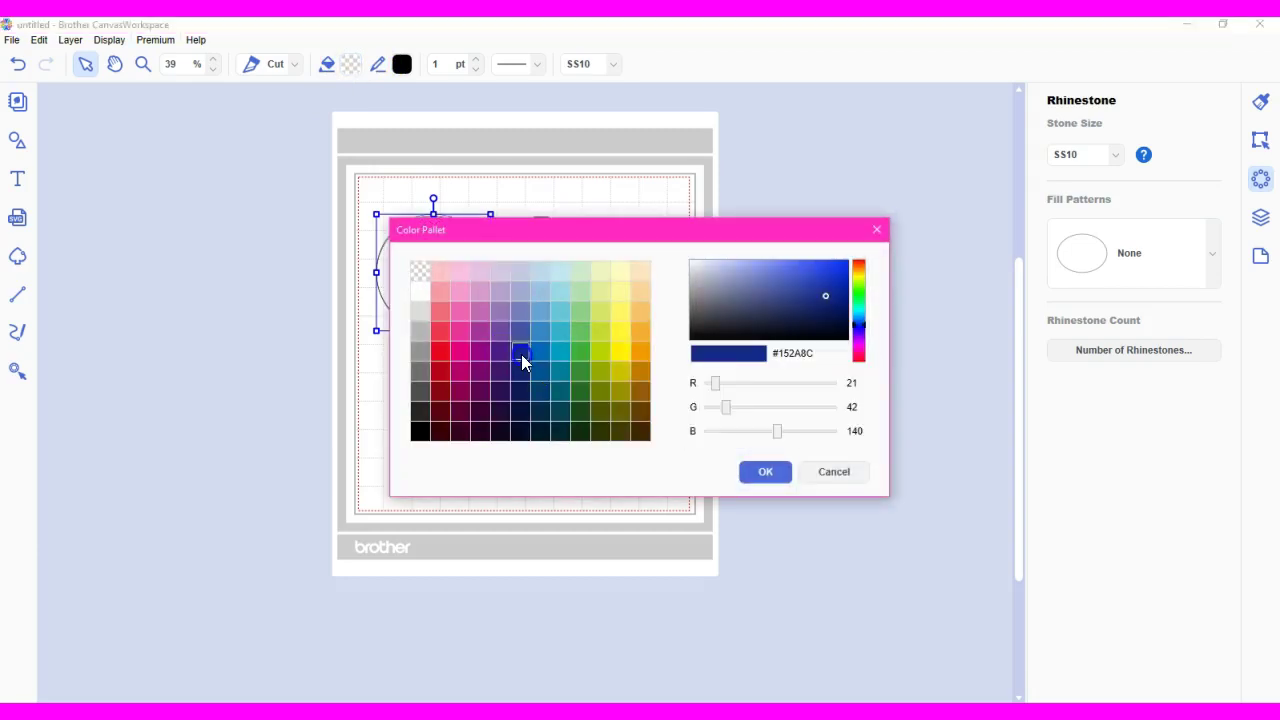
{"action": "left_click", "coordinate": [766, 472]}
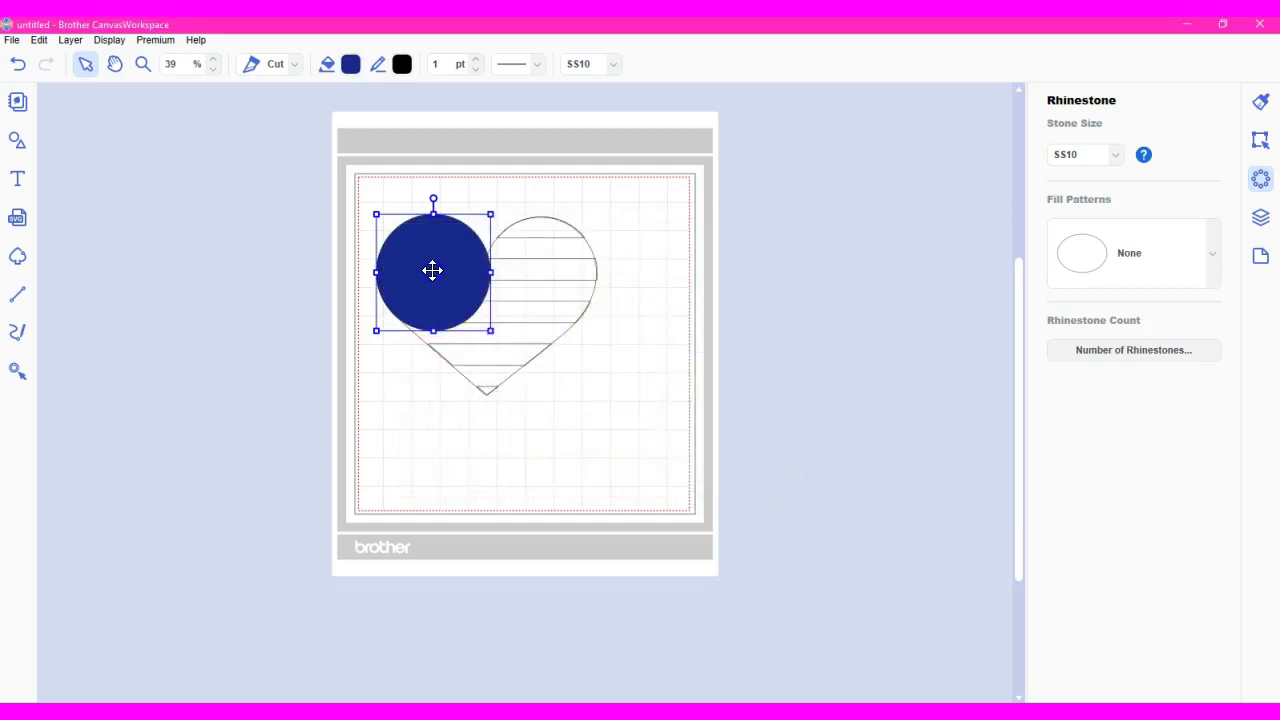
Fill the striped heart shape with white
{"action": "left_click_drag", "start_coordinate": [463, 277], "coordinate": [614, 309]}
{"action": "left_click", "coordinate": [579, 251]}
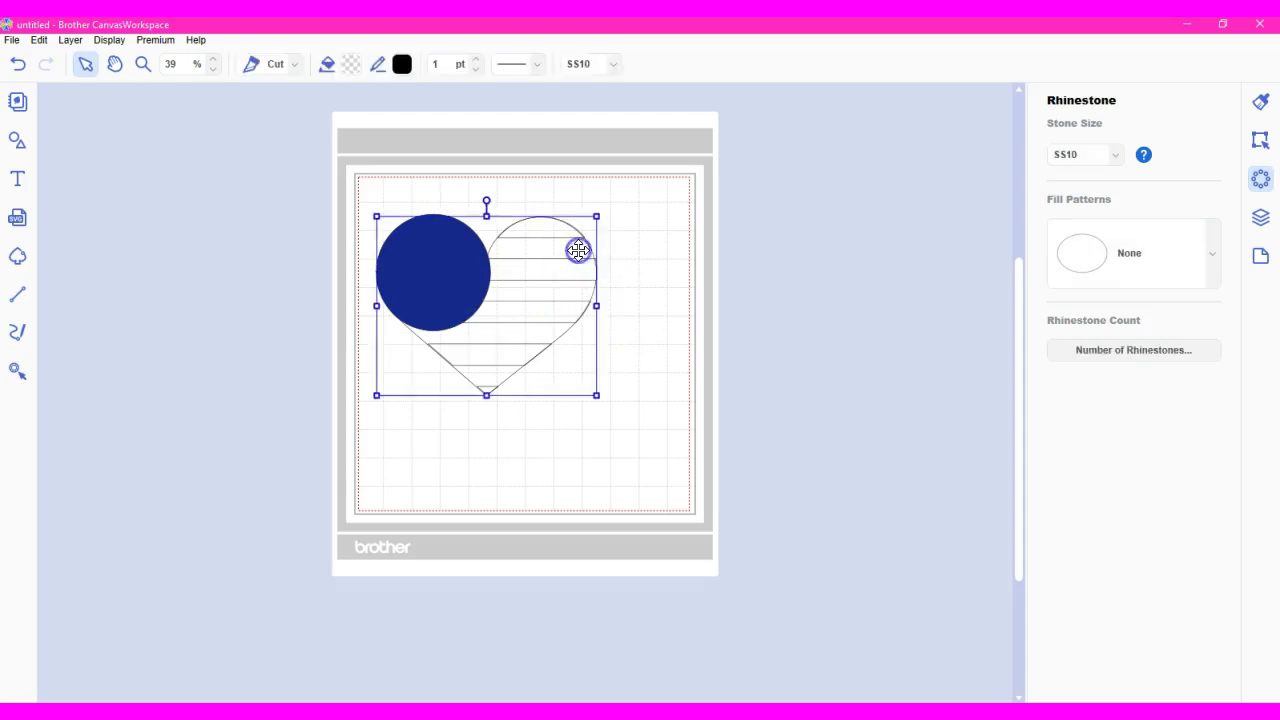
{"action": "left_click", "coordinate": [350, 66]}
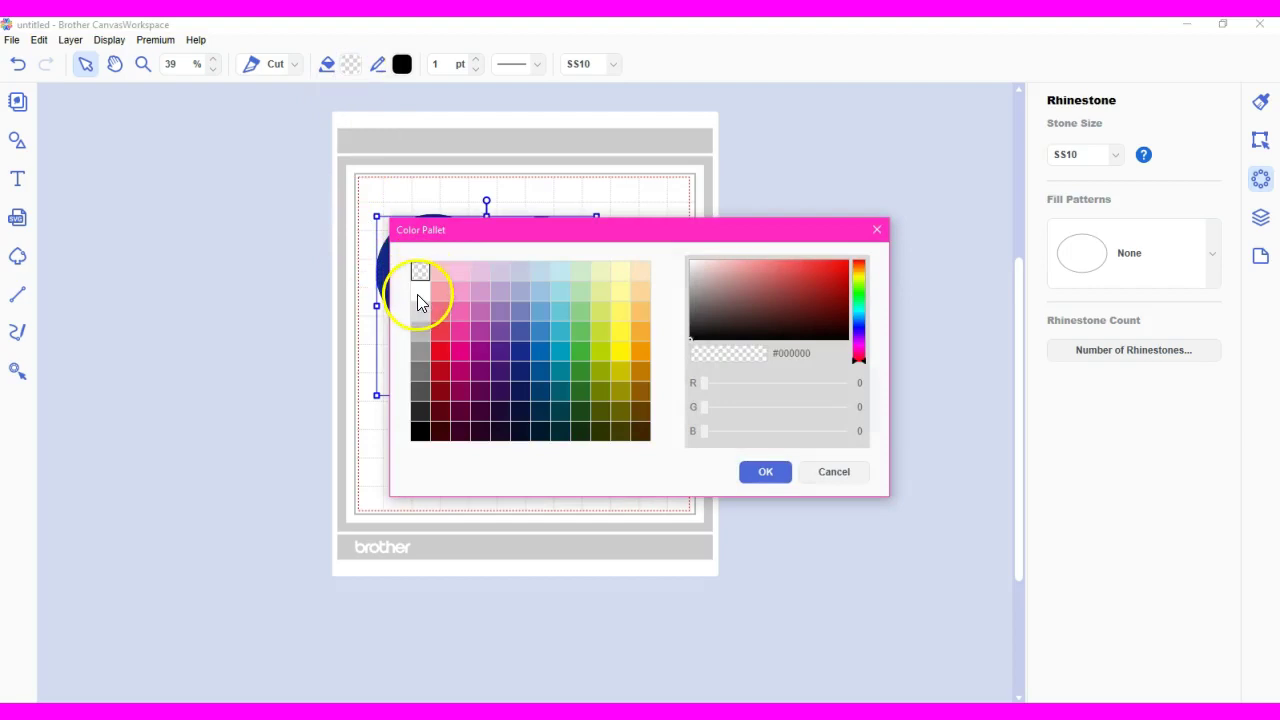
{"action": "left_click", "coordinate": [420, 291]}
{"action": "left_click", "coordinate": [780, 476]}
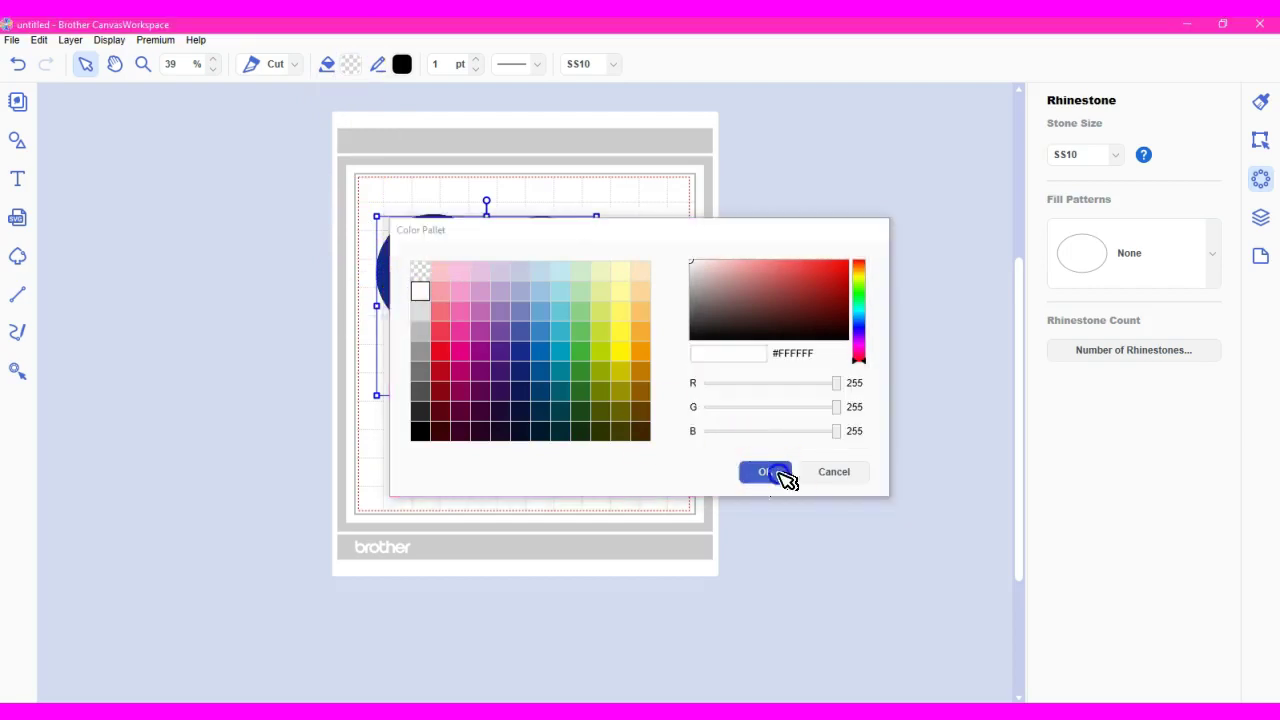
{"action": "left_click", "coordinate": [669, 339]}
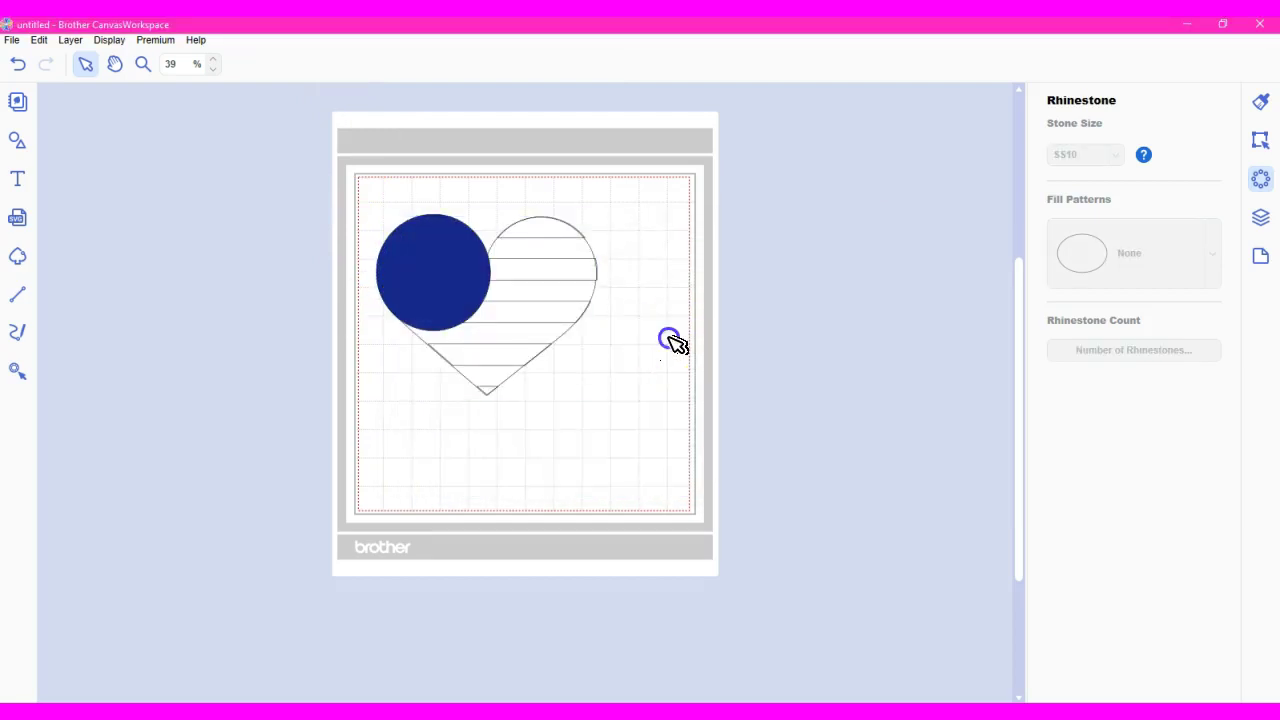
Fill the heart's stripes with red (#E6081F)
{"action": "left_click", "coordinate": [540, 221]}
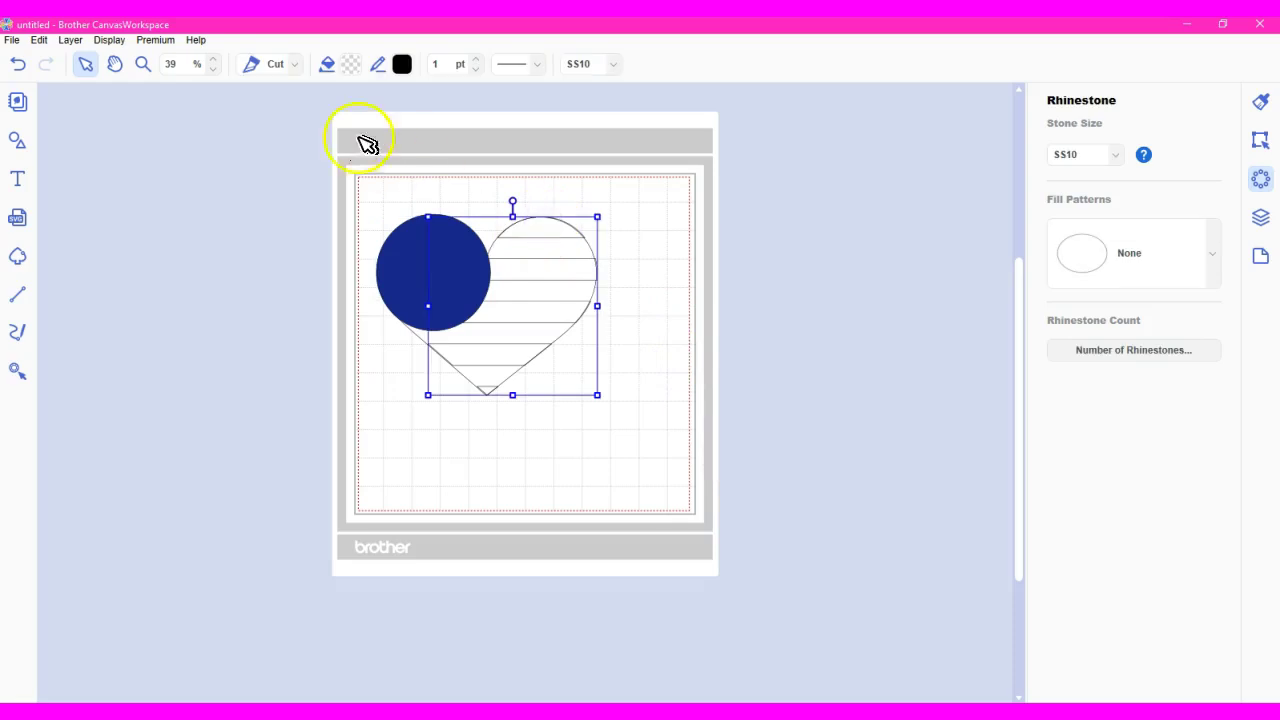
{"action": "left_click", "coordinate": [351, 63]}
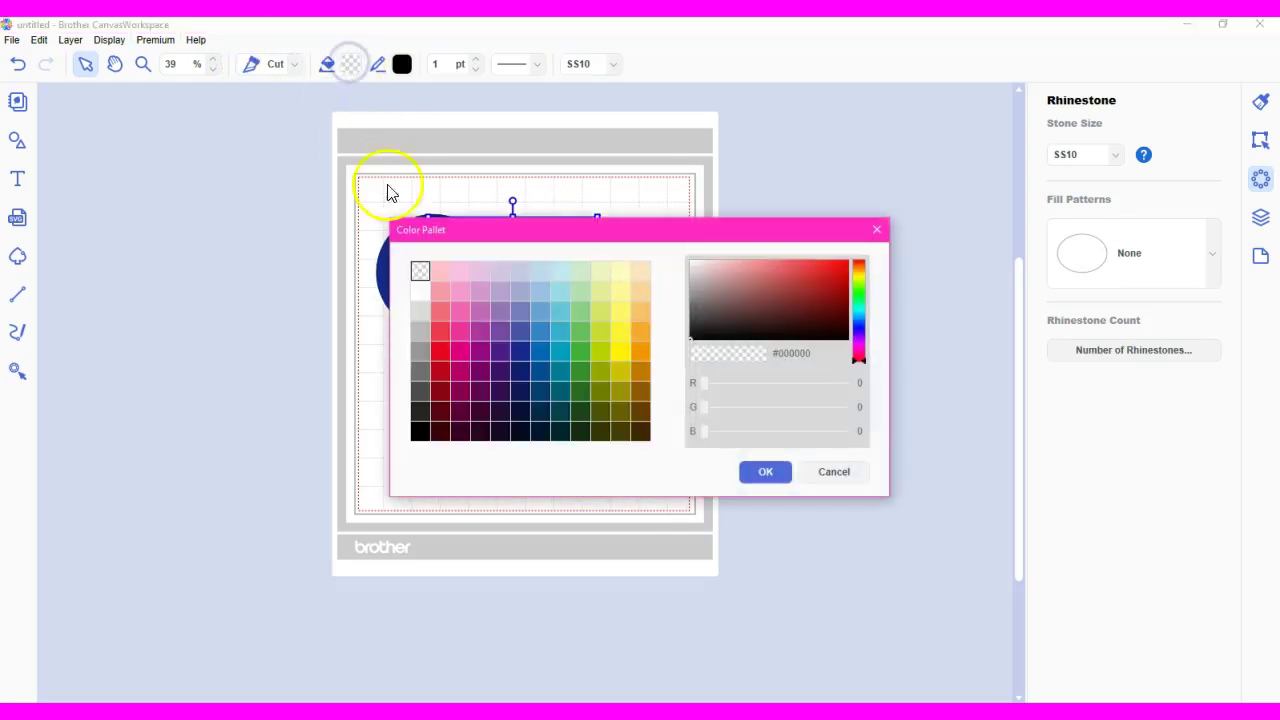
{"action": "left_click", "coordinate": [442, 344]}
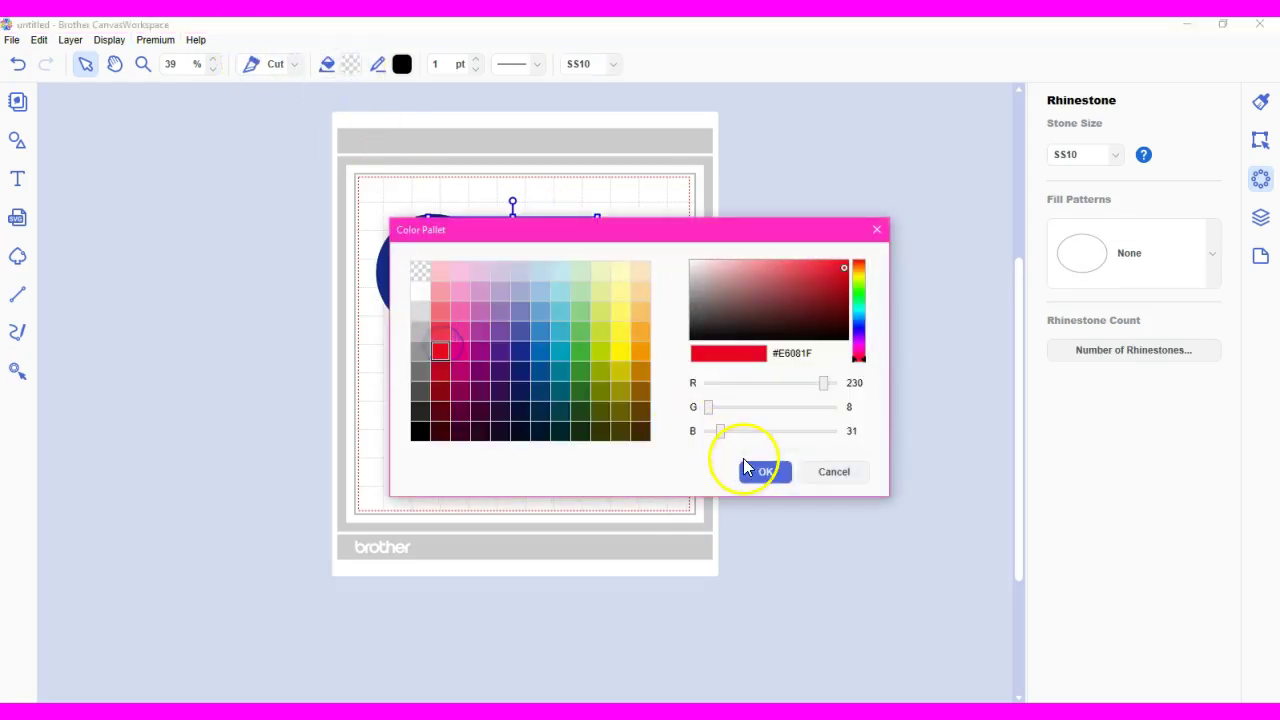
{"action": "left_click", "coordinate": [766, 472]}
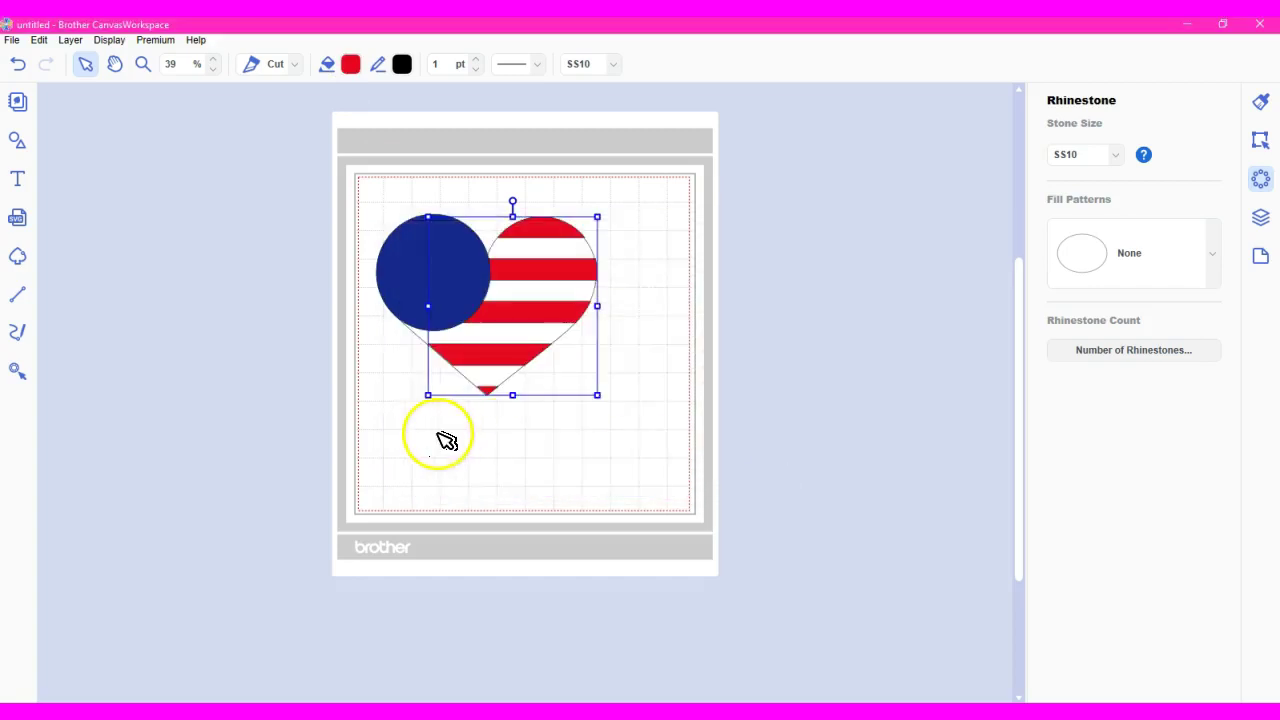
{"action": "left_click", "coordinate": [406, 267]}
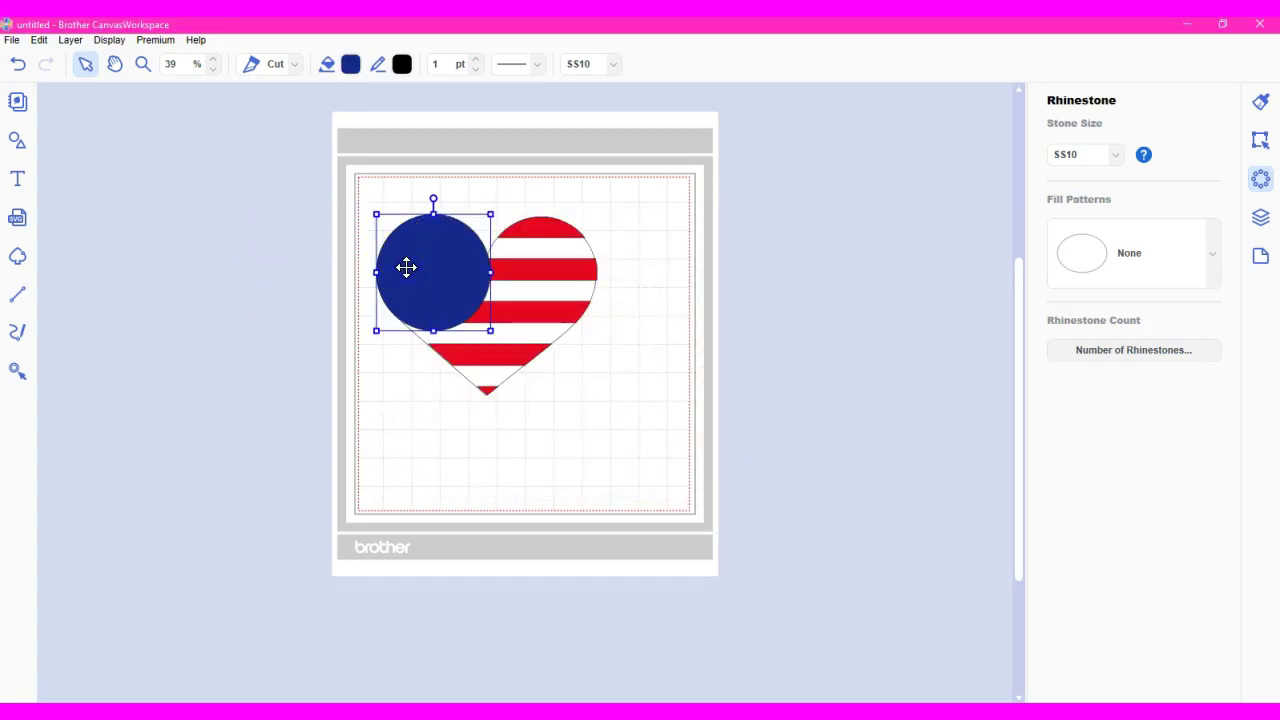
{"action": "key", "text": "Left"}
{"action": "key", "text": "Left"}
{"action": "key", "text": "Left"}
{"action": "key", "text": "Left"}
{"action": "key", "text": "Left"}
{"action": "key", "text": "Left"}
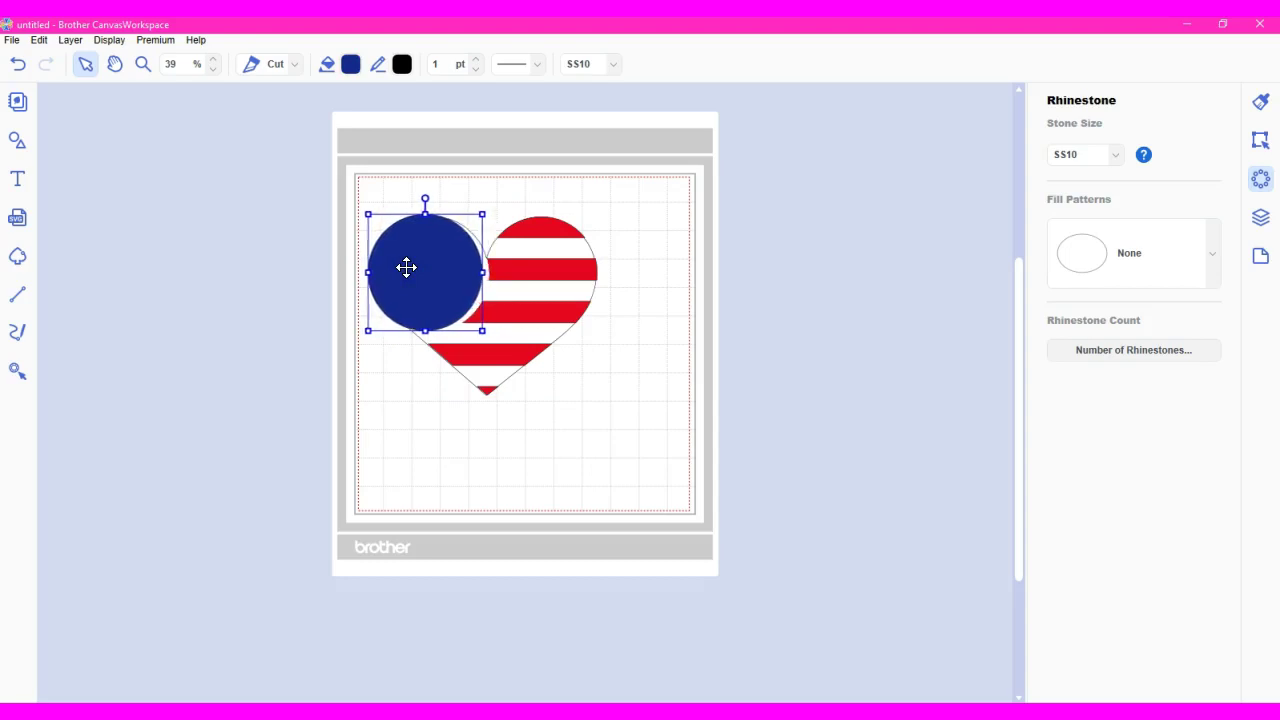
{"action": "key", "text": "Left"}
{"action": "key", "text": "Left"}
{"action": "key", "text": "Left"}
{"action": "key", "text": "Left"}
{"action": "key", "text": "Left"}
{"action": "key", "text": "Left"}
{"action": "key", "text": "Left"}
{"action": "key", "text": "Left"}
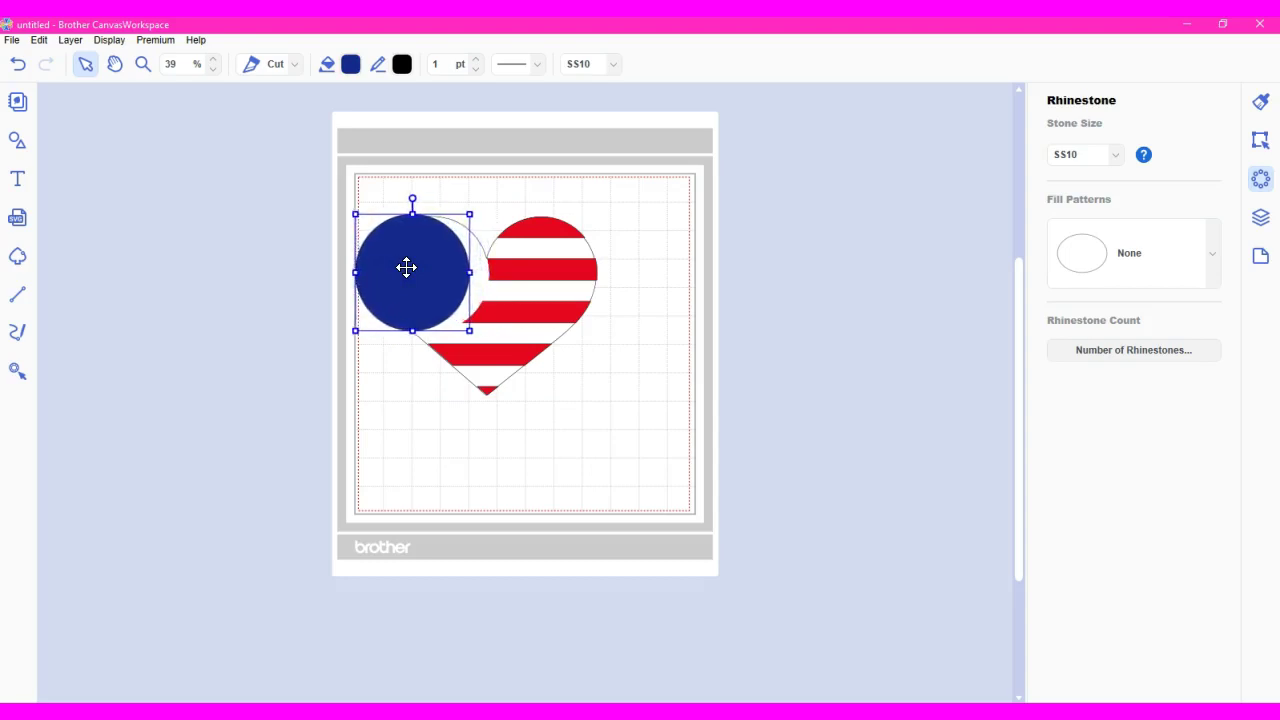
{"action": "key", "text": "Left"}
{"action": "key", "text": "Left"}
{"action": "key", "text": "Left"}
{"action": "key", "text": "Left"}
{"action": "key", "text": "Left"}
{"action": "key", "text": "Left"}
{"action": "key", "text": "Left"}
{"action": "key", "text": "Left"}
{"action": "key", "text": "Right"}
{"action": "key", "text": "Right"}
{"action": "key", "text": "Right"}
{"action": "key", "text": "Right"}
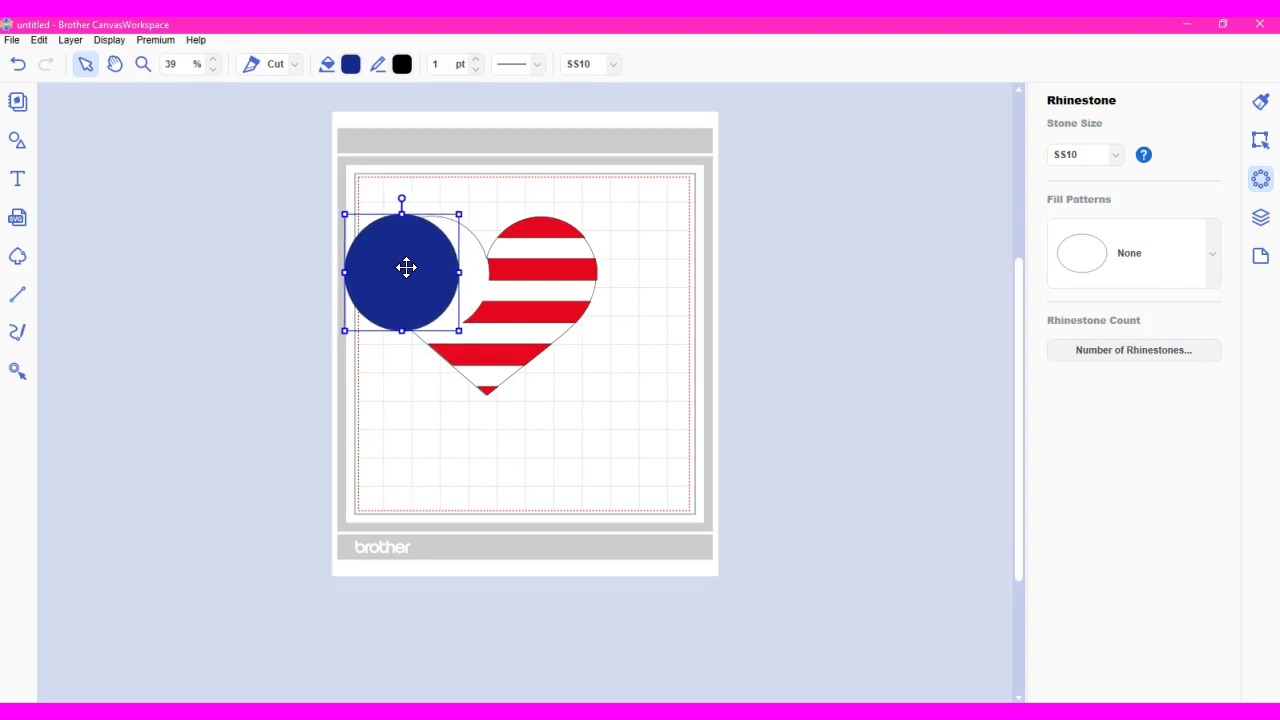
{"action": "key", "text": "Right"}
{"action": "key", "text": "Right"}
{"action": "key", "text": "Right"}
{"action": "key", "text": "Right"}
{"action": "key", "text": "Right"}
{"action": "key", "text": "Right"}
{"action": "key", "text": "Right"}
{"action": "key", "text": "Right"}
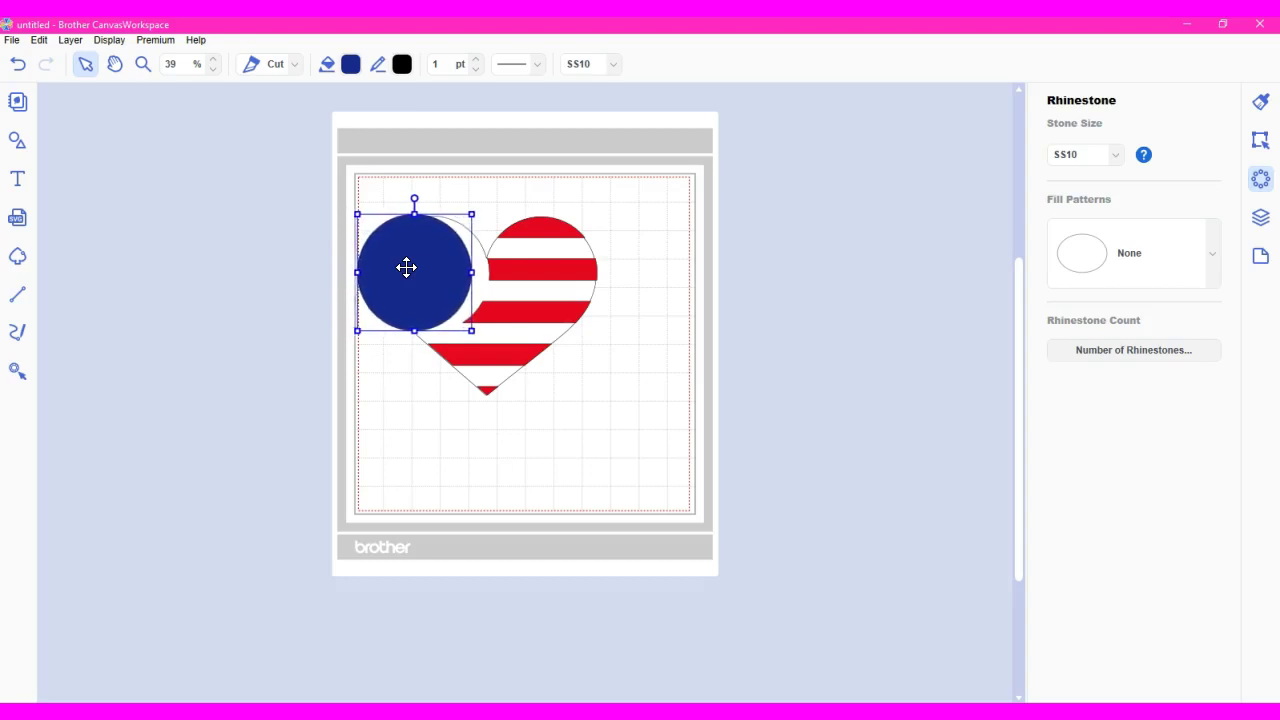
{"action": "key", "text": "Right"}
{"action": "key", "text": "Right"}
{"action": "key", "text": "Right"}
{"action": "key", "text": "Right"}
{"action": "key", "text": "Right"}
{"action": "key", "text": "Right"}
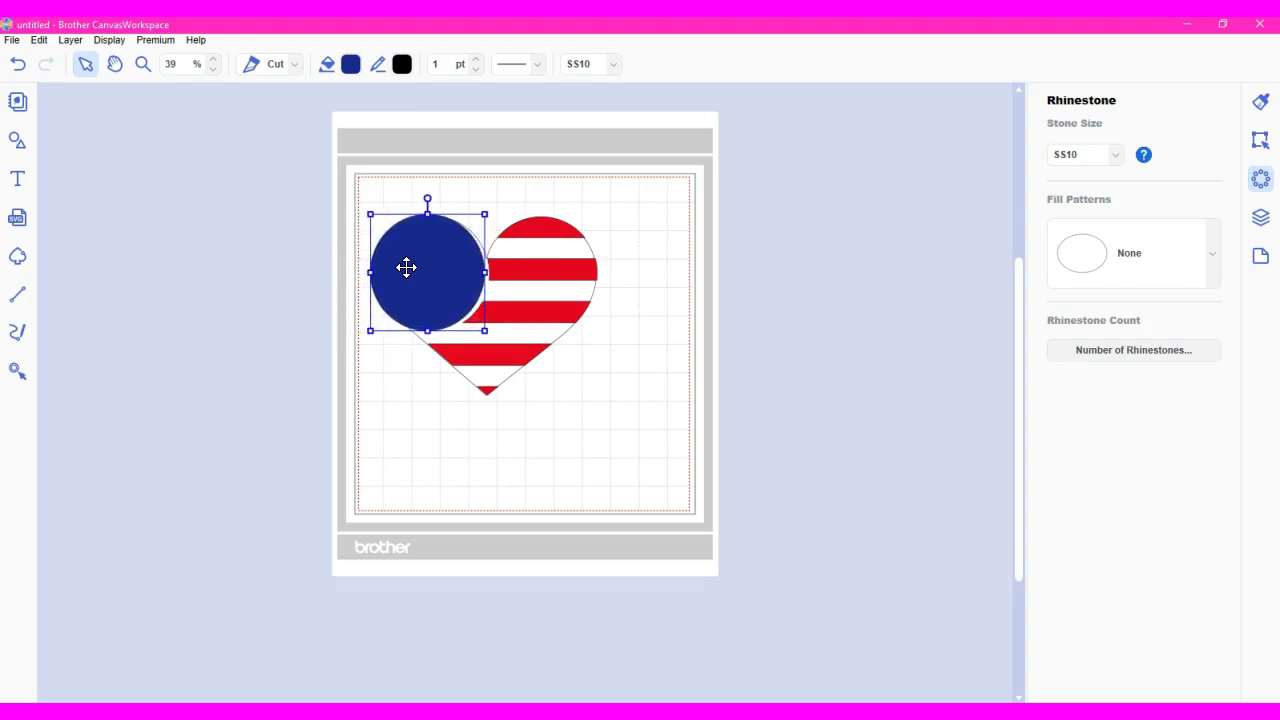
{"action": "key", "text": "Right"}
{"action": "key", "text": "Right"}
{"action": "key", "text": "Right"}
{"action": "key", "text": "Right"}
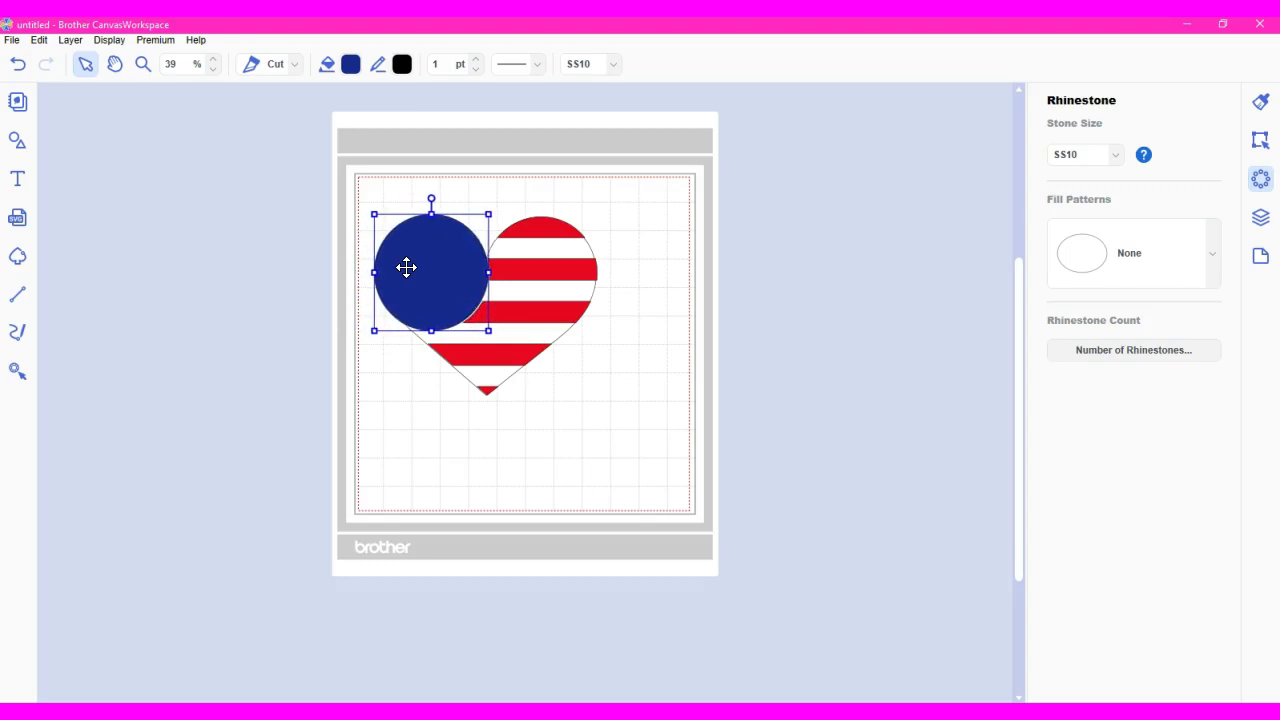
Using the Layers panel, fill the first small heart inside the blue circle white
{"action": "left_click", "coordinate": [1257, 220]}
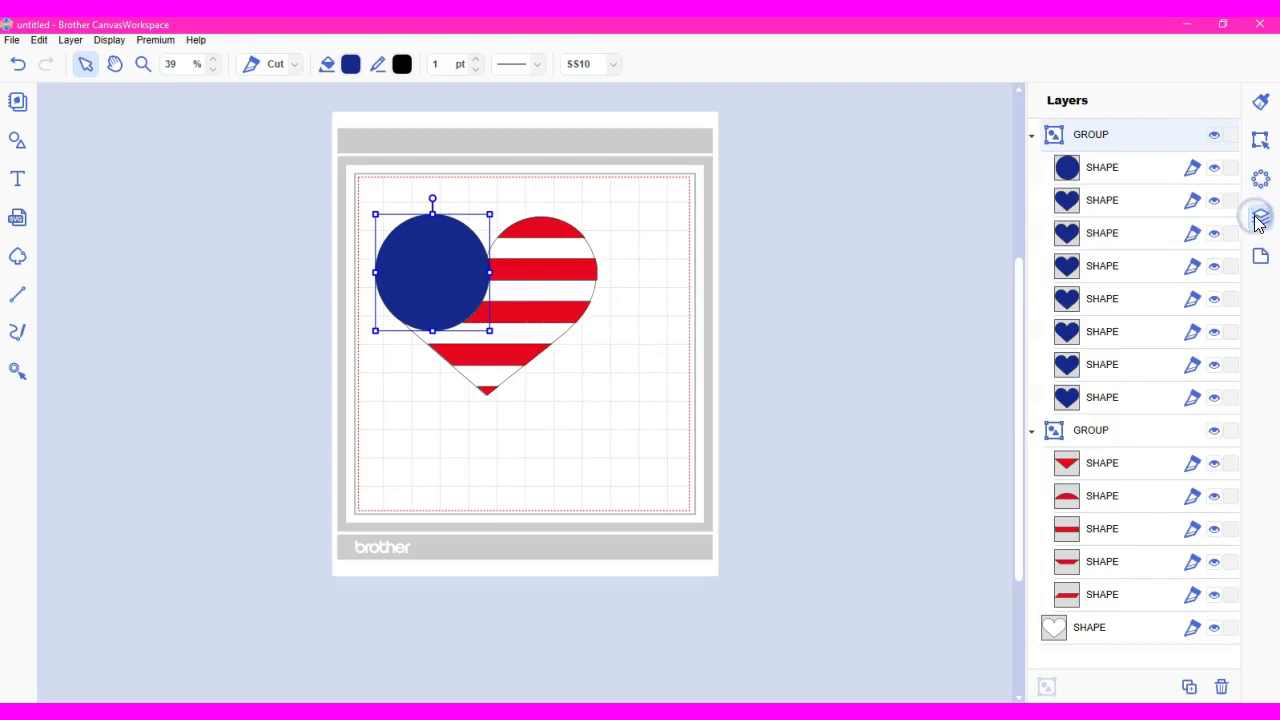
{"action": "left_click", "coordinate": [1090, 205]}
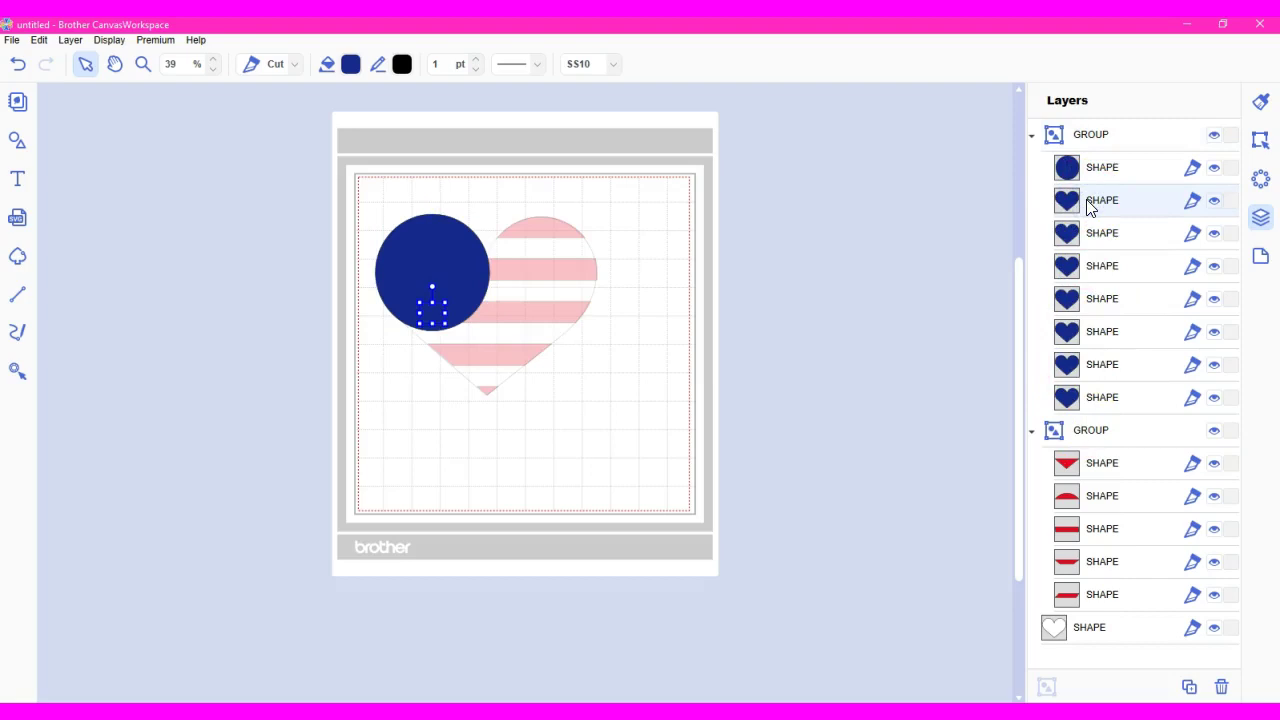
{"action": "left_click", "coordinate": [352, 66]}
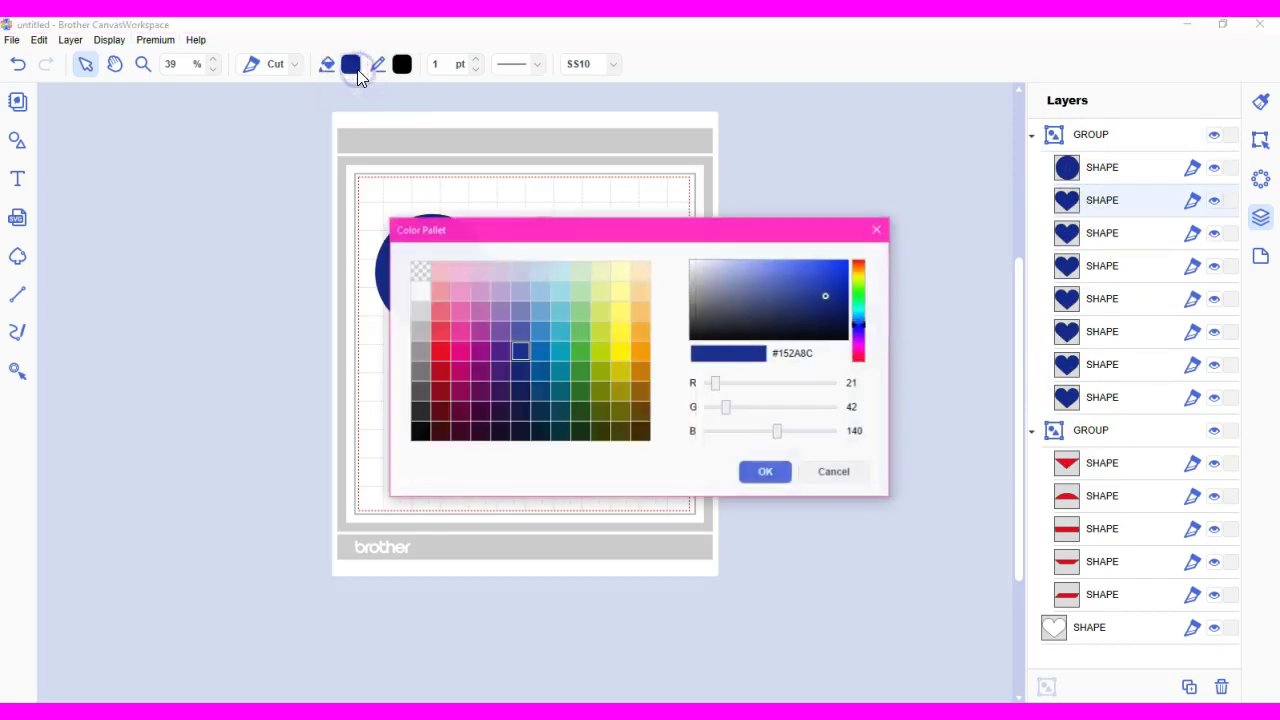
{"action": "left_click", "coordinate": [415, 295]}
{"action": "left_click", "coordinate": [767, 473]}
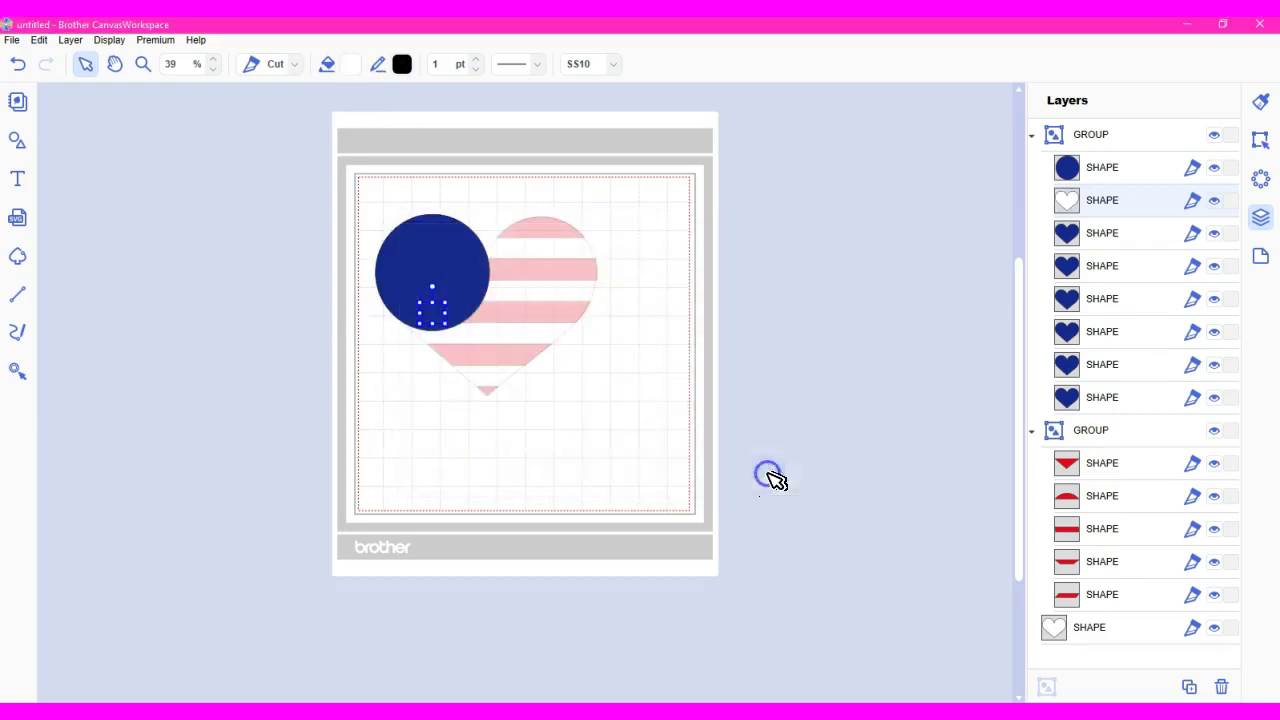
{"action": "left_click", "coordinate": [1078, 236]}
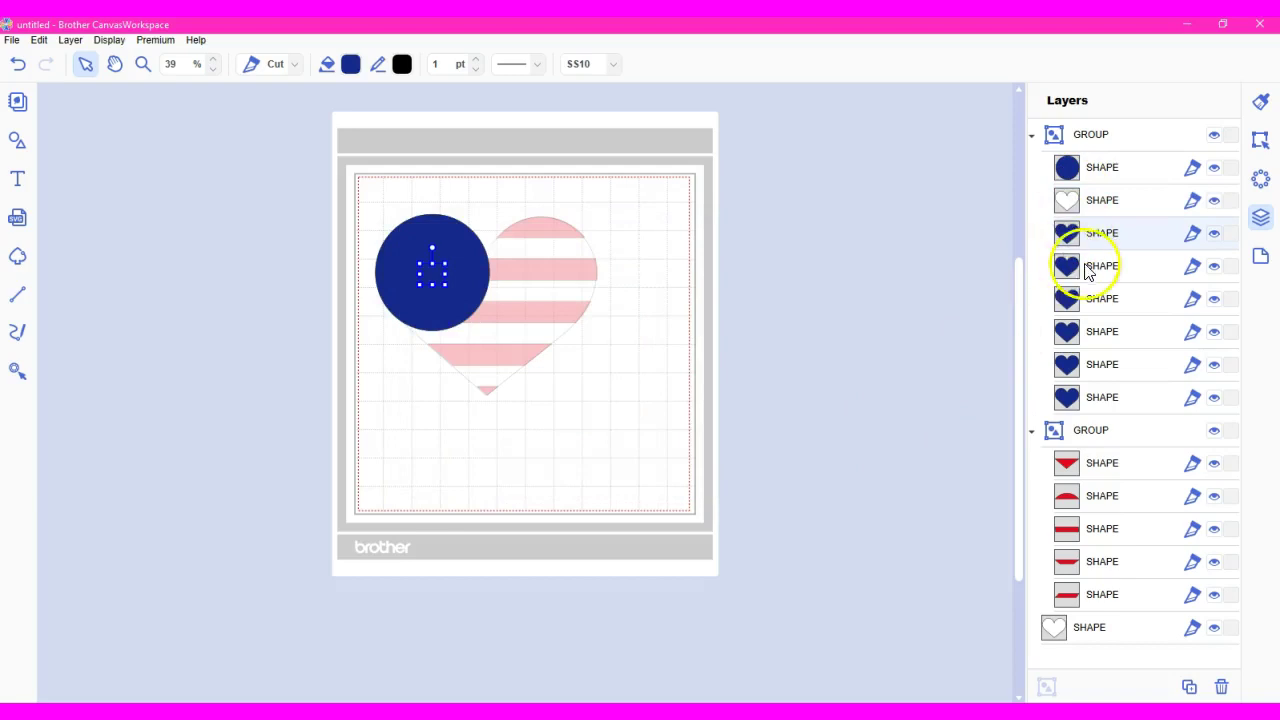
Select the remaining small heart layers and fill them all white
{"action": "left_click", "coordinate": [1090, 270], "text": "shift"}
{"action": "left_click", "coordinate": [1106, 308], "text": "shift"}
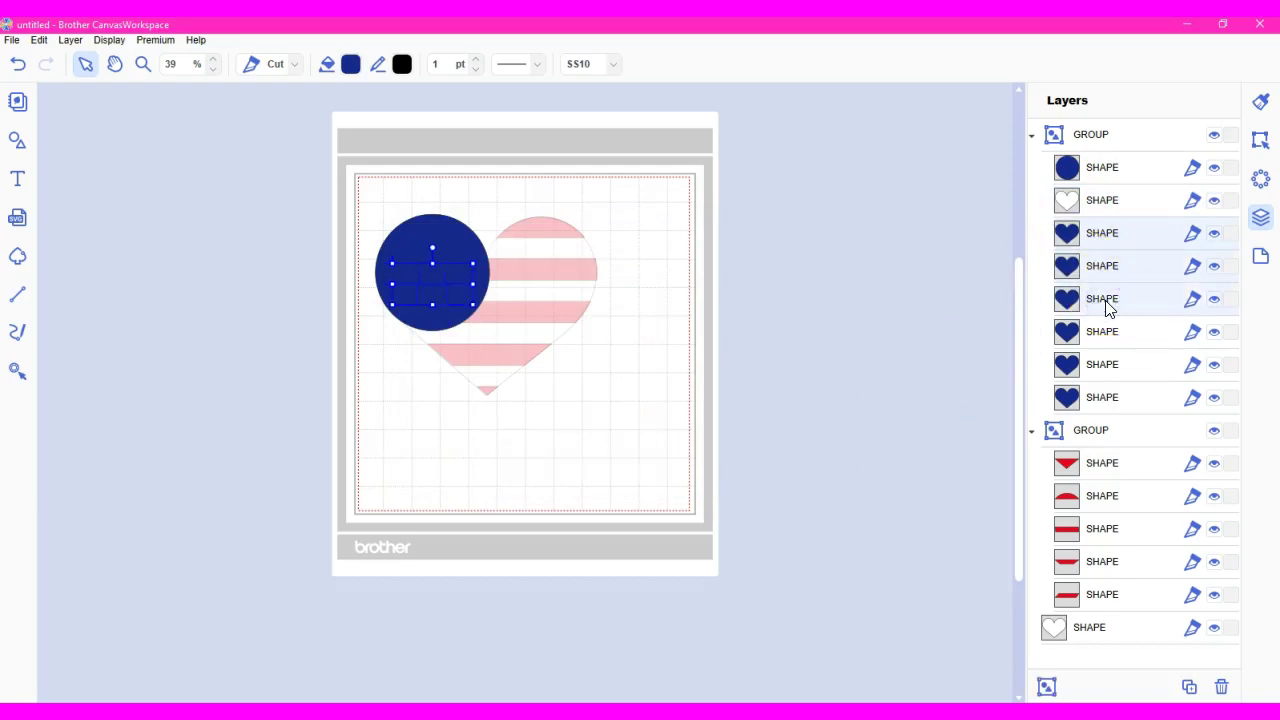
{"action": "left_click", "coordinate": [1106, 332], "text": "shift"}
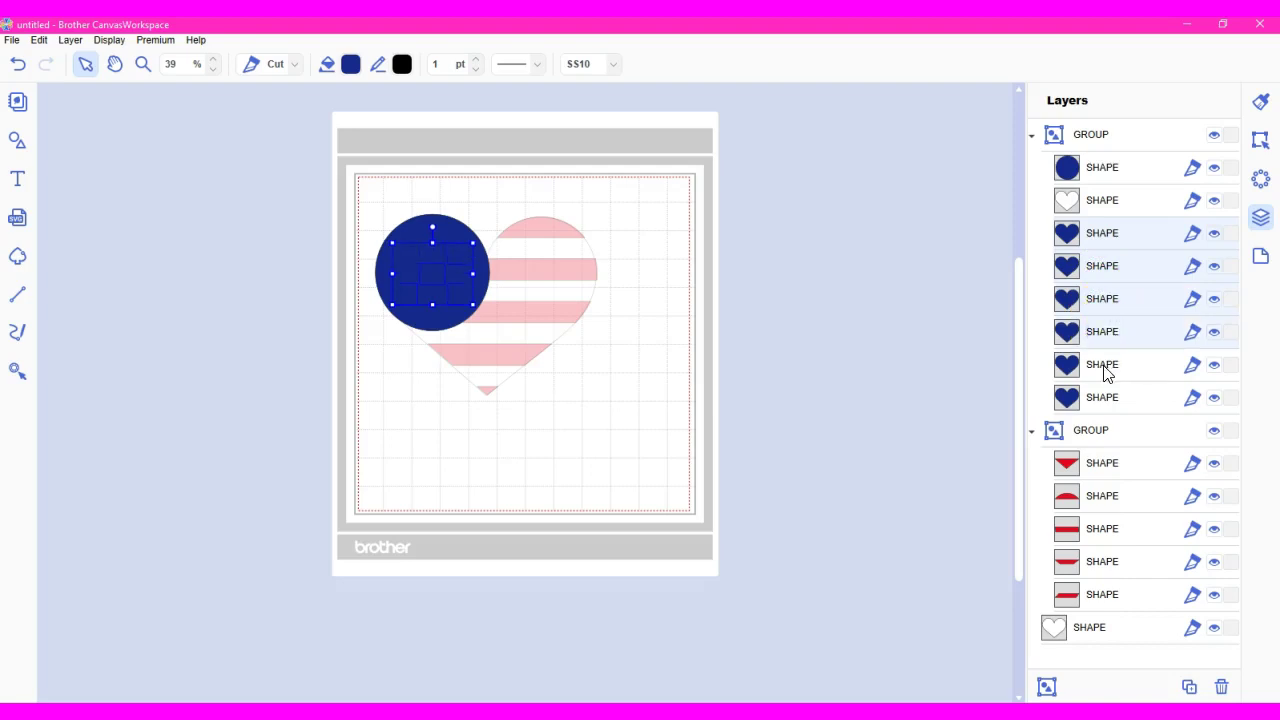
{"action": "left_click", "coordinate": [1106, 368], "text": "shift"}
{"action": "left_click", "coordinate": [1103, 401], "text": "shift"}
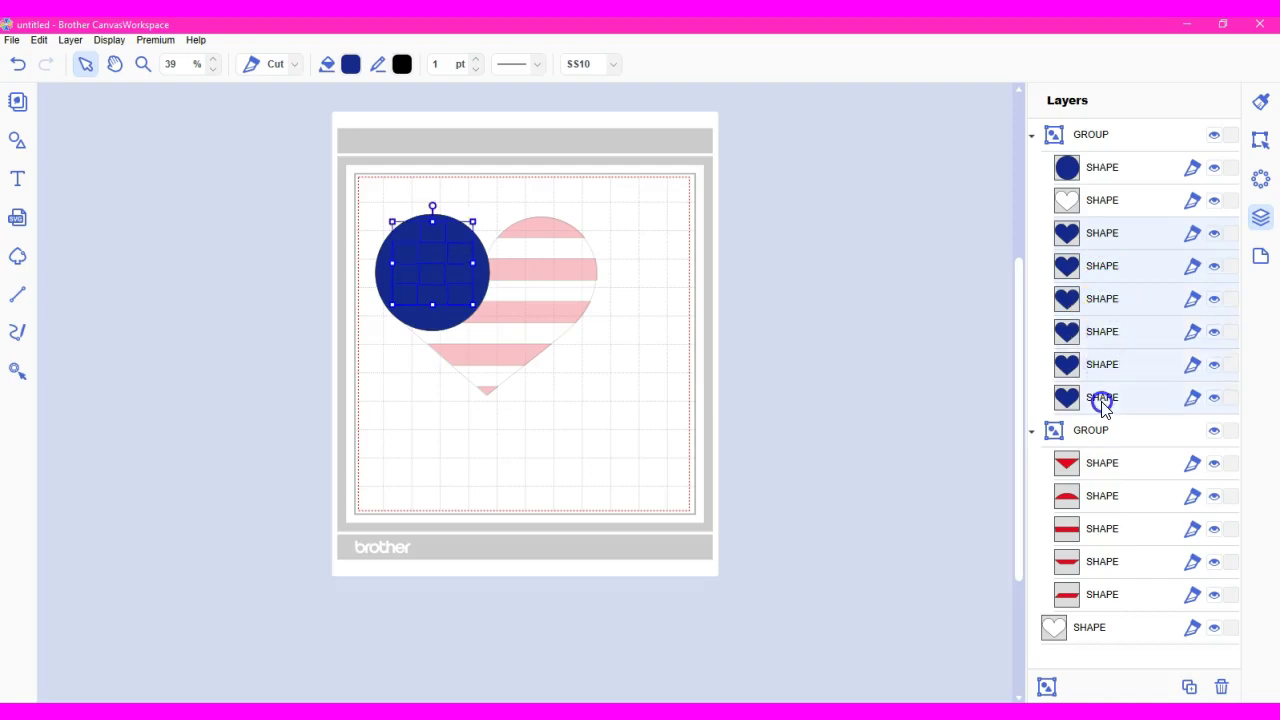
{"action": "left_click", "coordinate": [258, 101]}
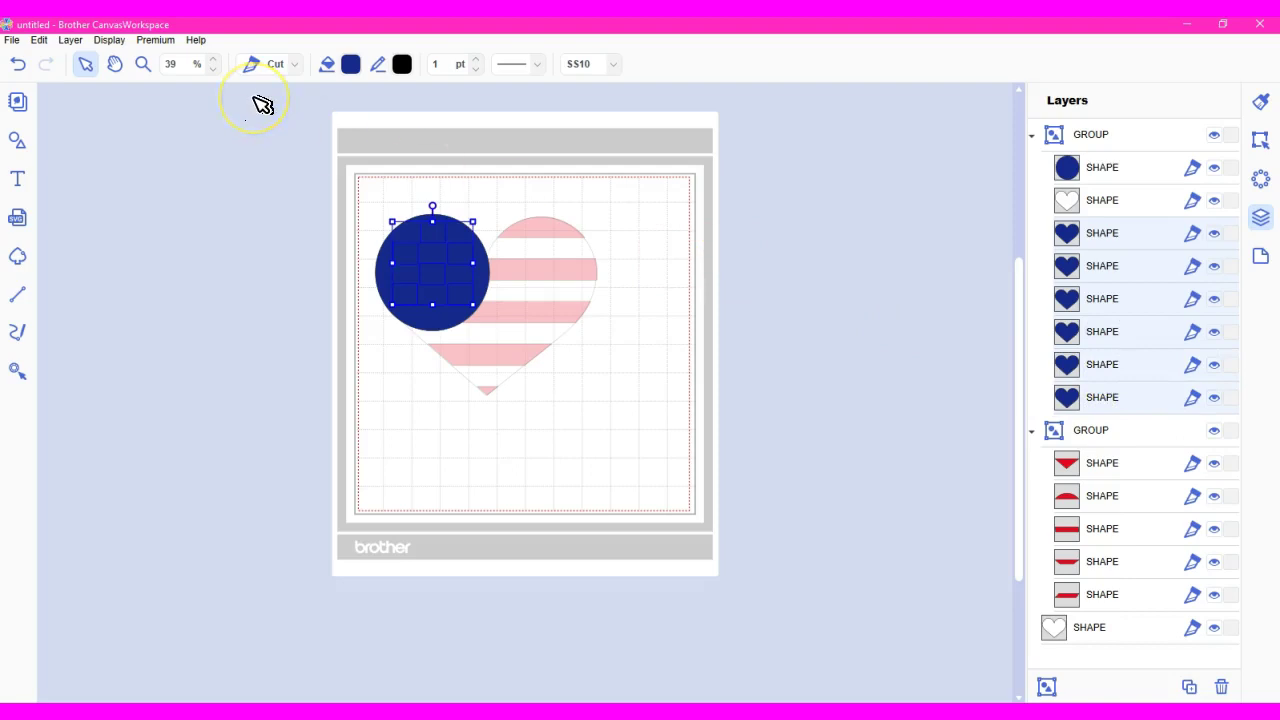
{"action": "left_click", "coordinate": [351, 64]}
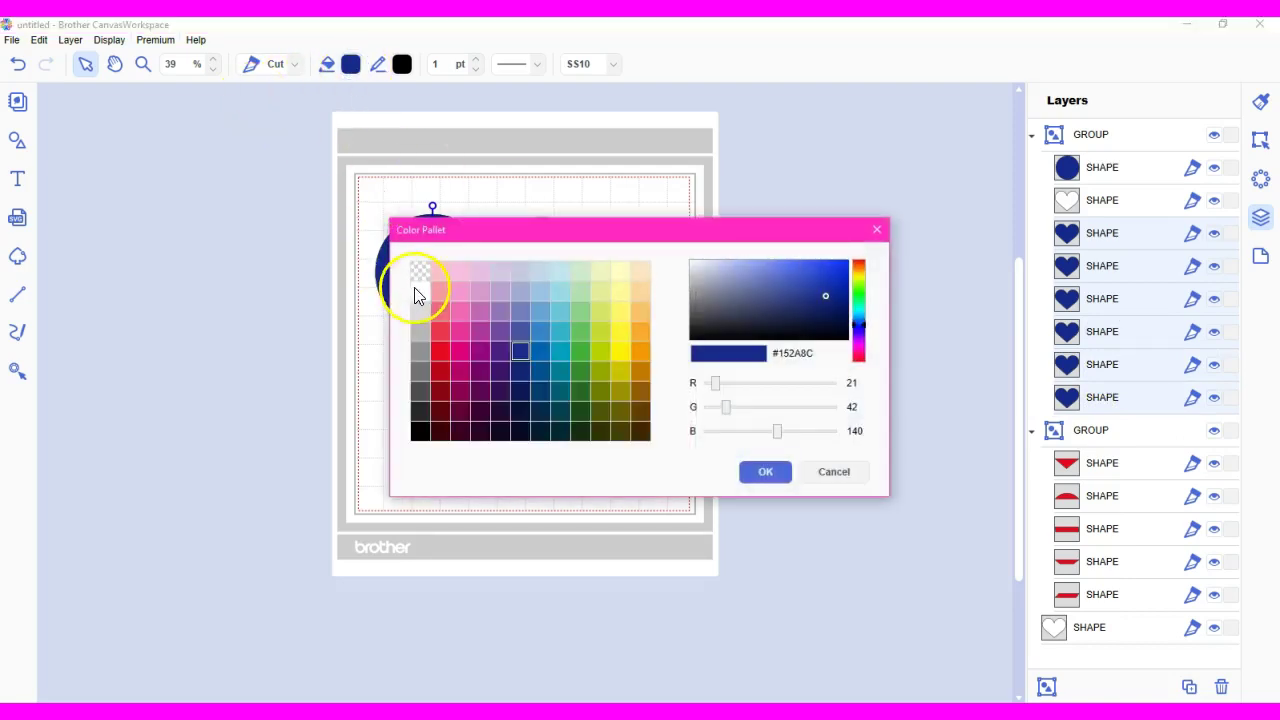
{"action": "left_click", "coordinate": [419, 292]}
{"action": "left_click", "coordinate": [766, 474]}
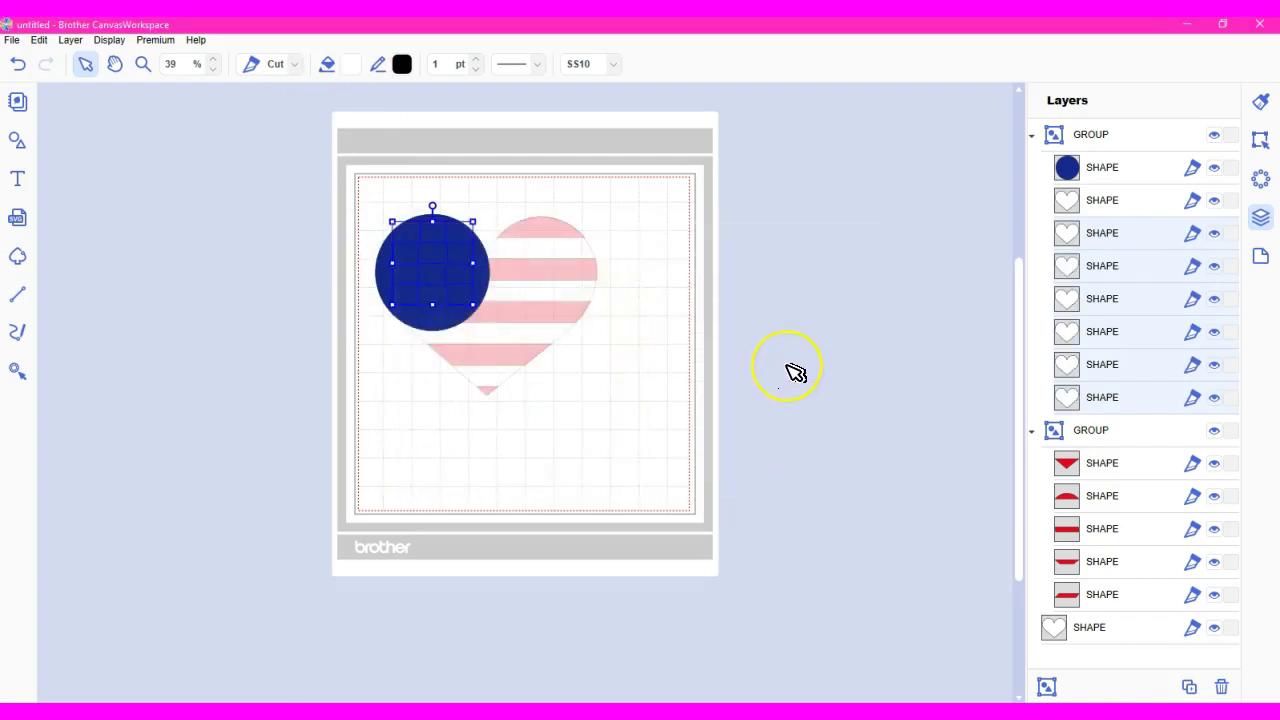
Move the blue circle behind the hearts so all seven white hearts show
{"action": "left_click", "coordinate": [1115, 210]}
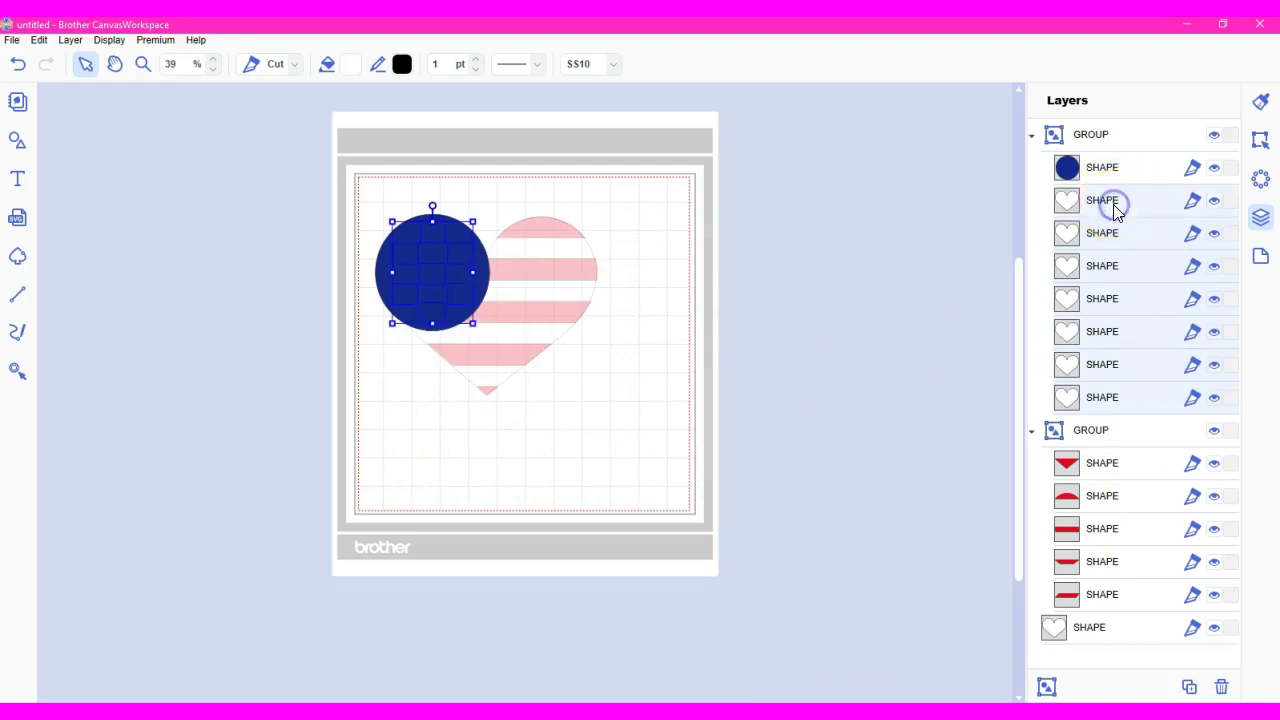
{"action": "left_click", "coordinate": [306, 64]}
{"action": "left_click", "coordinate": [1110, 175]}
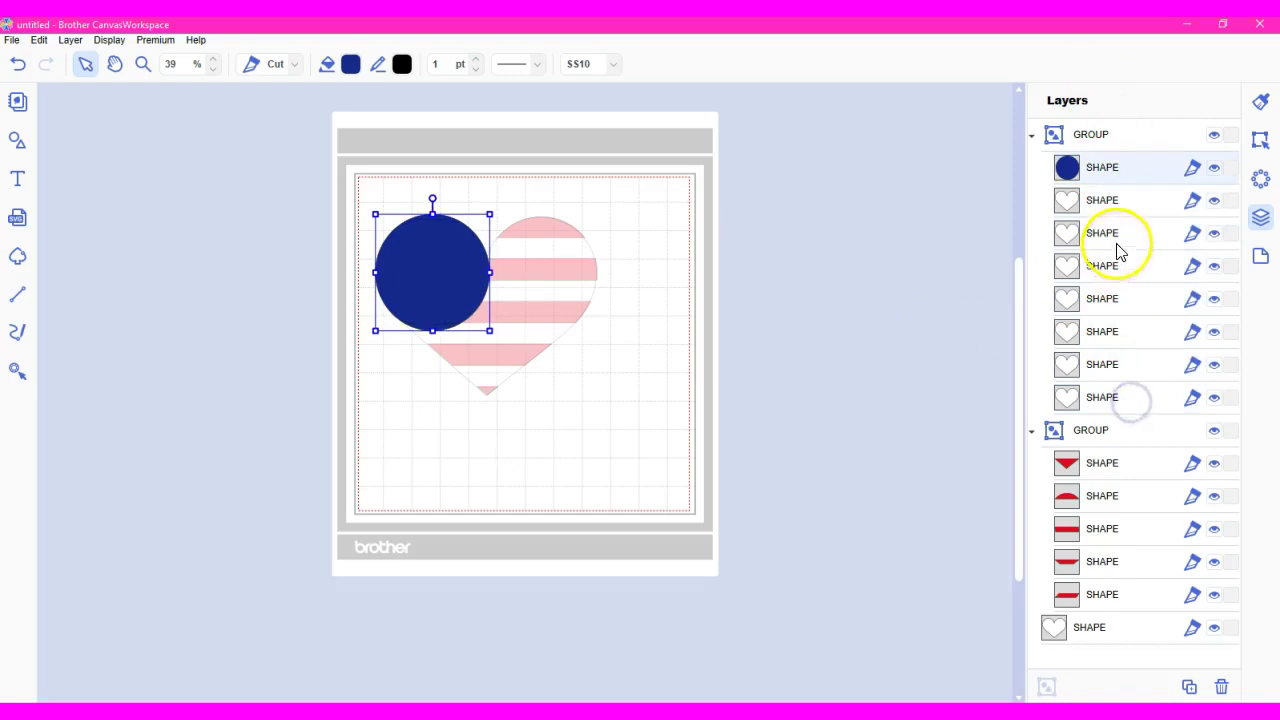
{"action": "left_click", "coordinate": [860, 258]}
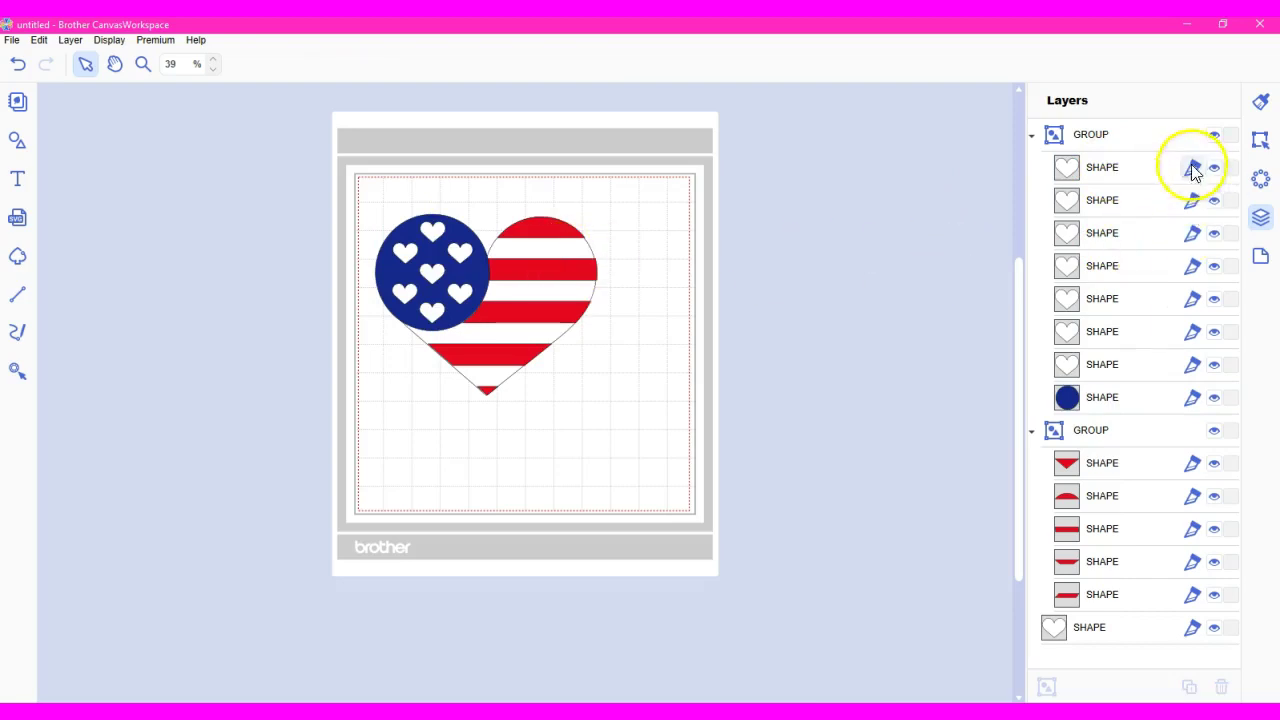